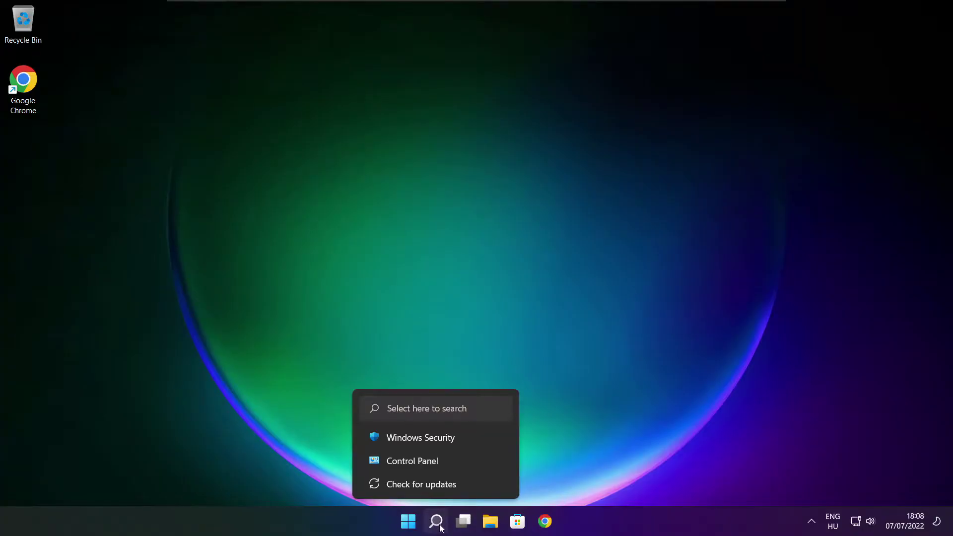
- Search Windows for 'device manager'
{"action": "left_click", "coordinate": [440, 528]}
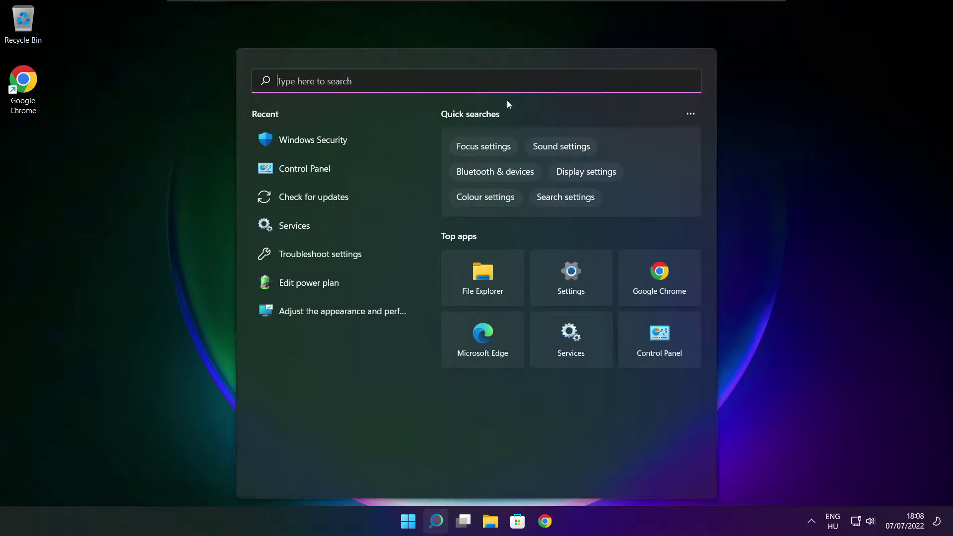
{"action": "type", "text": "device ma"}
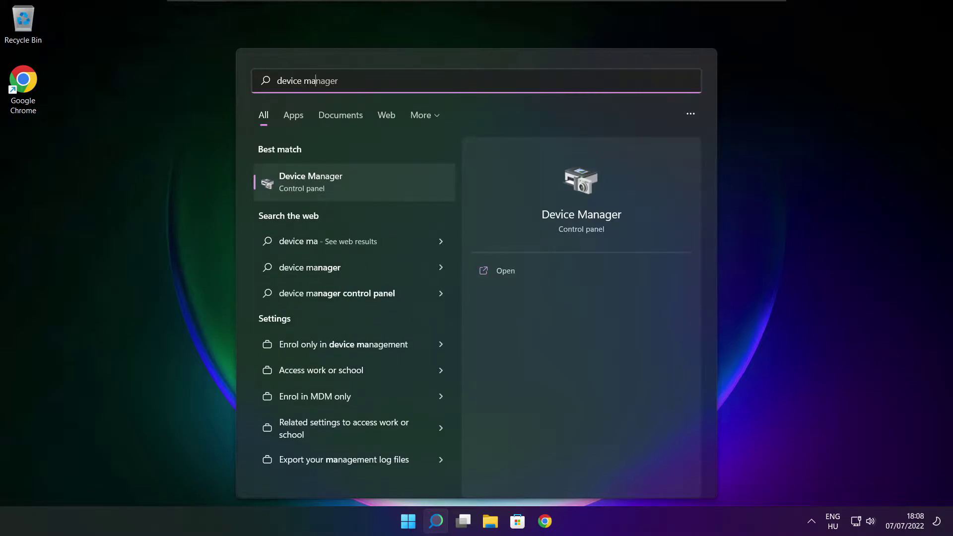
{"action": "type", "text": "nager"}
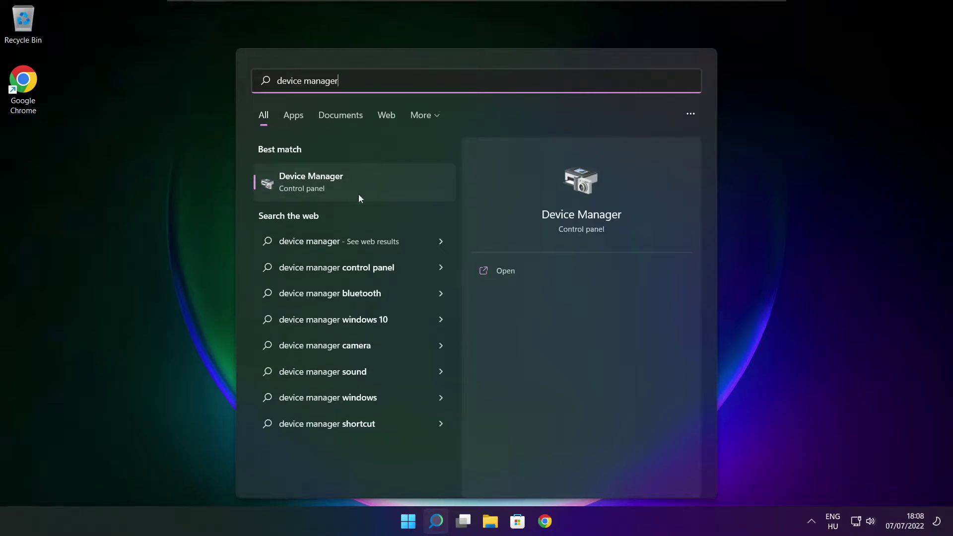
- Open Device Manager maximized and expand the Display adaptors category
{"action": "left_click", "coordinate": [391, 189]}
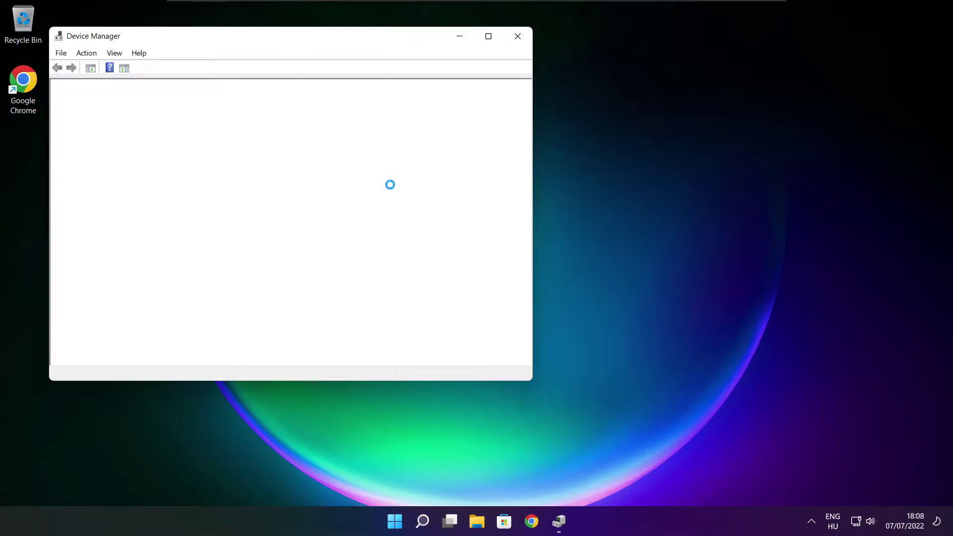
{"action": "left_click", "coordinate": [489, 37]}
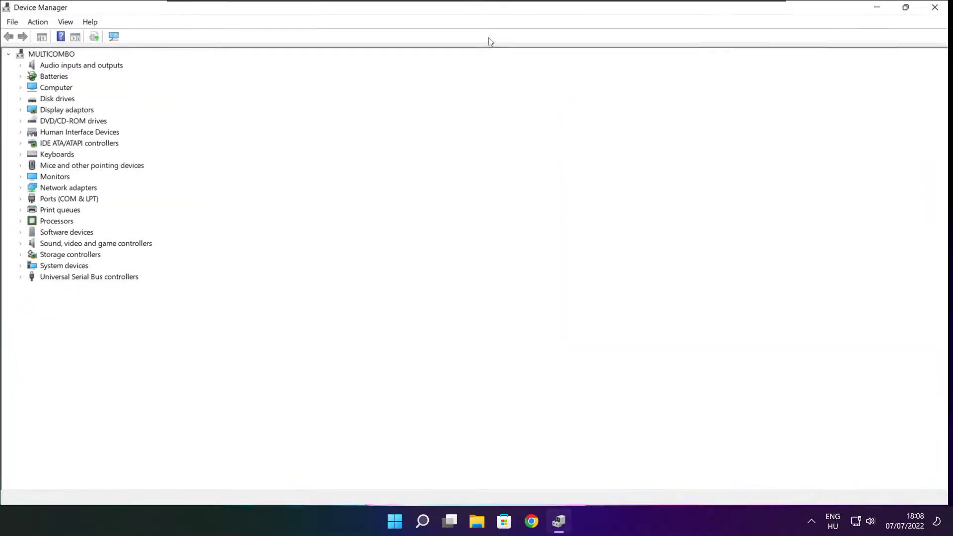
{"action": "left_click", "coordinate": [30, 112]}
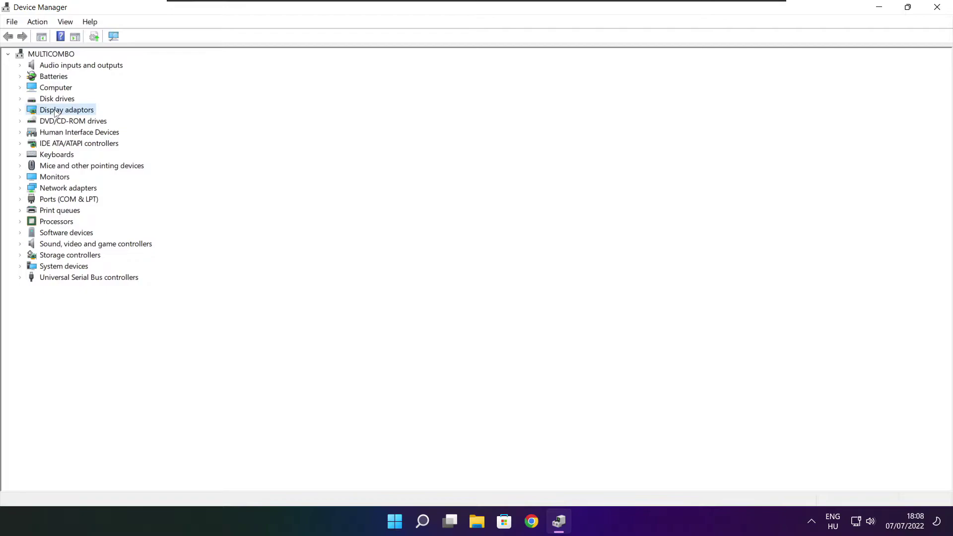
{"action": "left_click", "coordinate": [20, 111]}
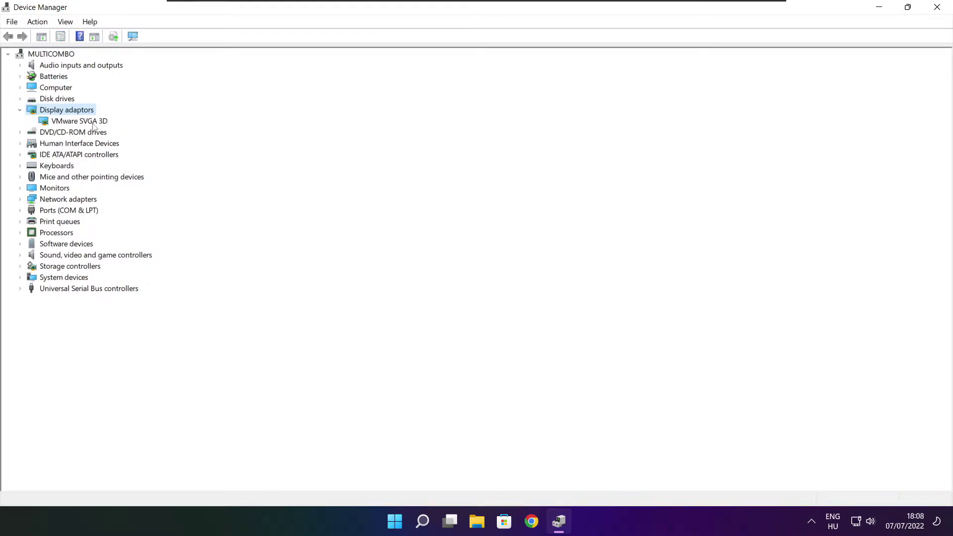
- Search automatically for a VMware SVGA 3D driver update; the best driver is already installed
{"action": "left_click", "coordinate": [107, 122]}
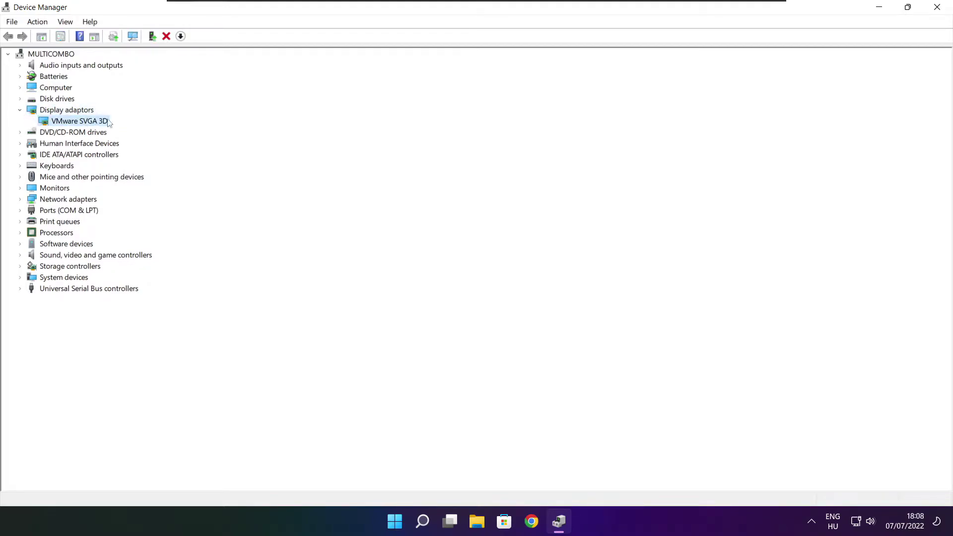
{"action": "right_click", "coordinate": [68, 122]}
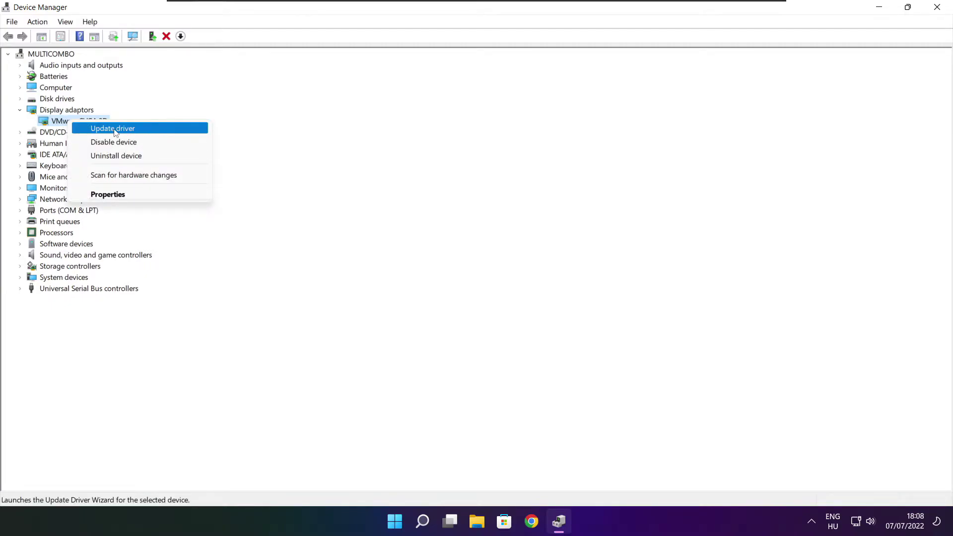
{"action": "left_click", "coordinate": [137, 130]}
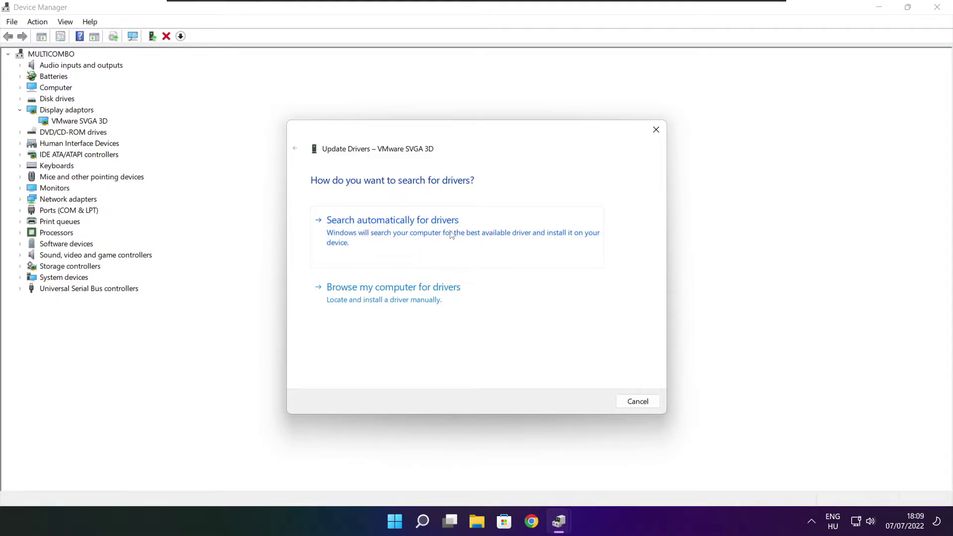
{"action": "left_click", "coordinate": [439, 239]}
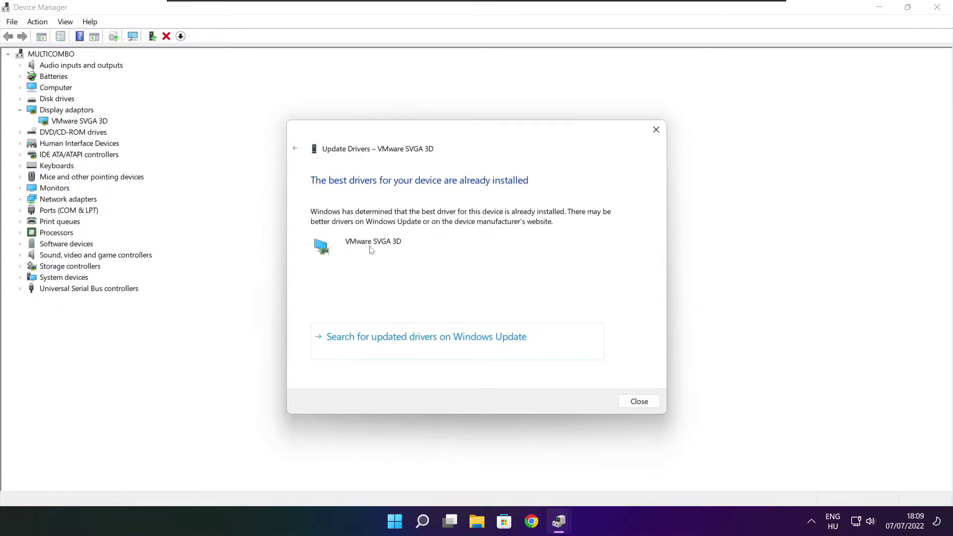
{"action": "left_click", "coordinate": [639, 402]}
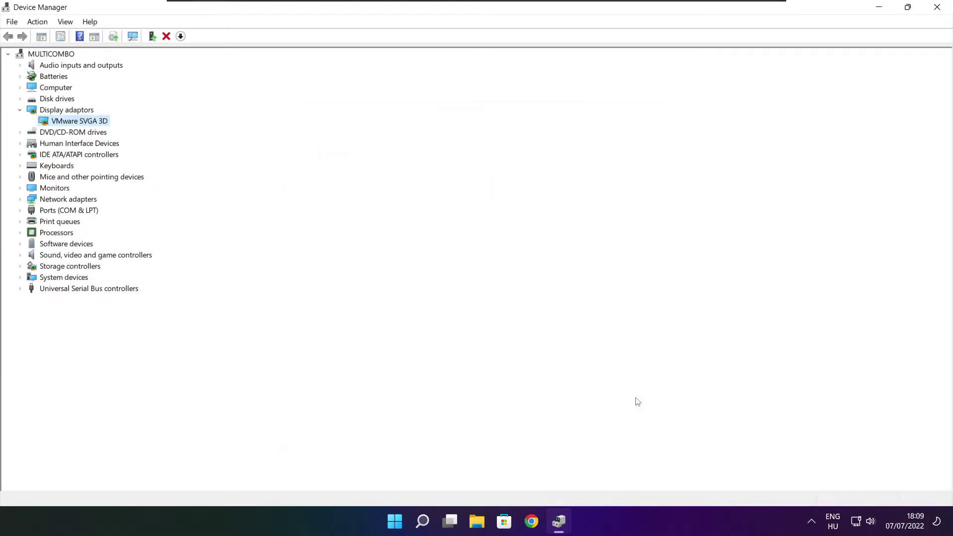
- Search automatically for a High Definition Audio Device driver update, then close Device Manager
{"action": "left_click", "coordinate": [30, 257]}
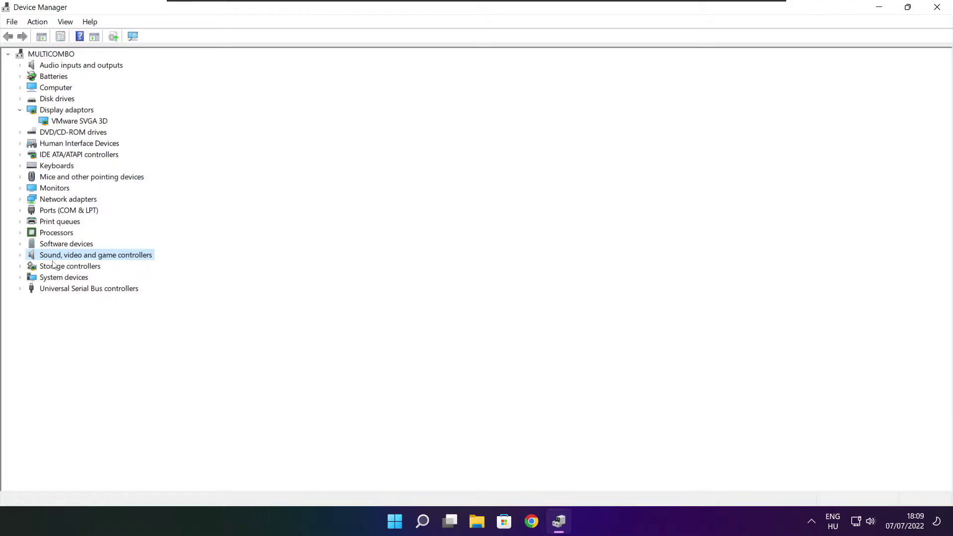
{"action": "left_click", "coordinate": [21, 256]}
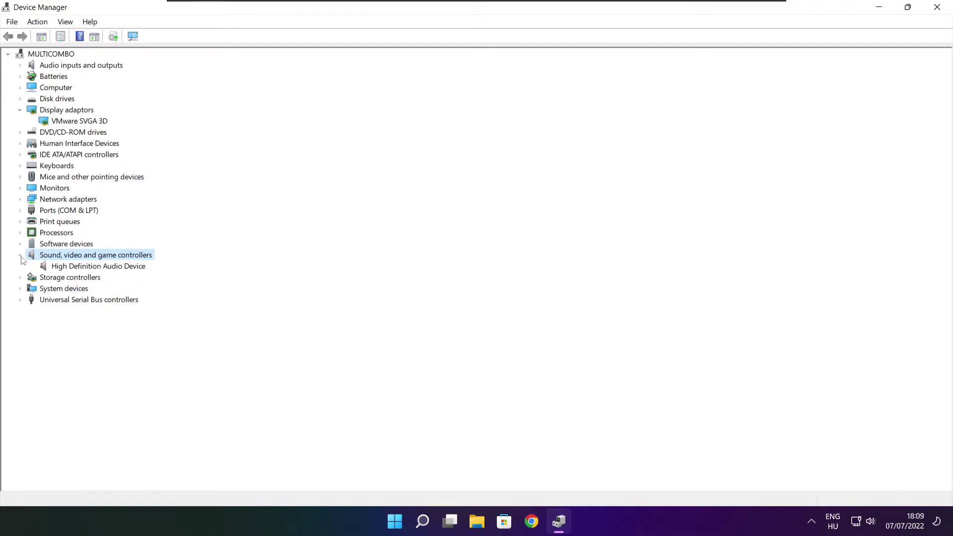
{"action": "left_click", "coordinate": [92, 268]}
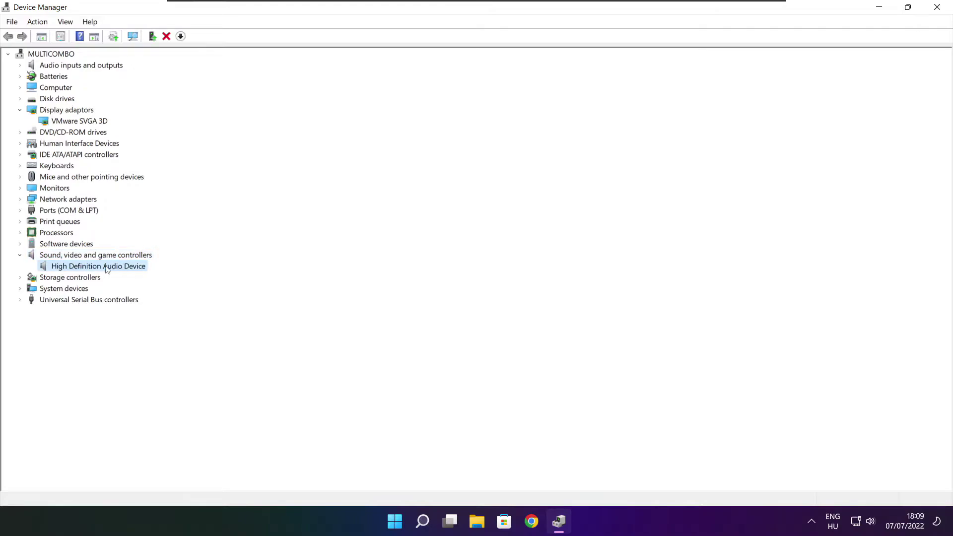
{"action": "right_click", "coordinate": [92, 269]}
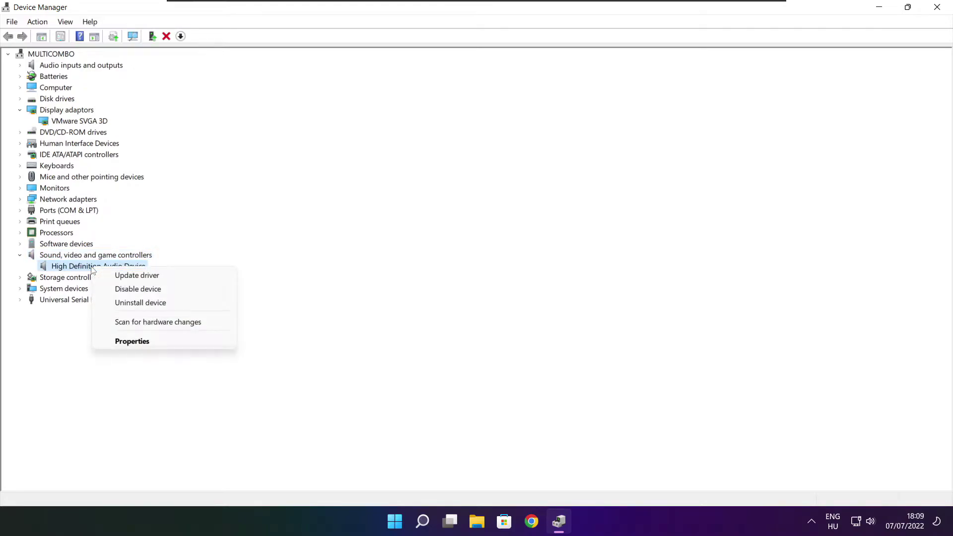
{"action": "left_click", "coordinate": [186, 281]}
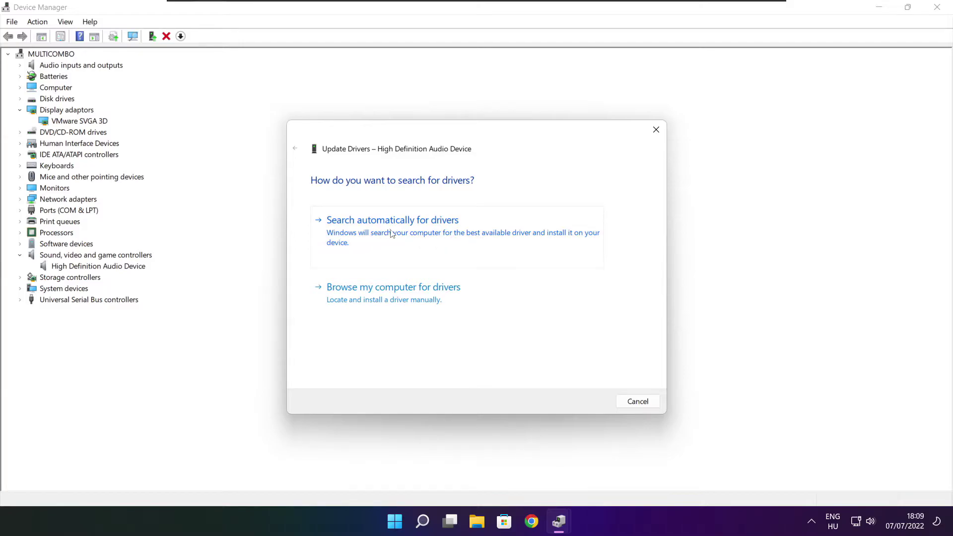
{"action": "left_click", "coordinate": [414, 236]}
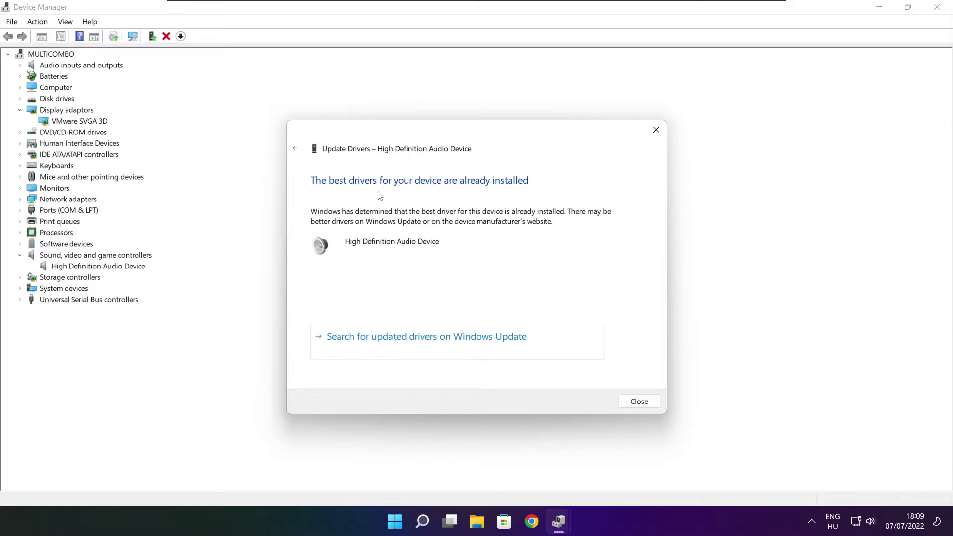
{"action": "left_click", "coordinate": [641, 403]}
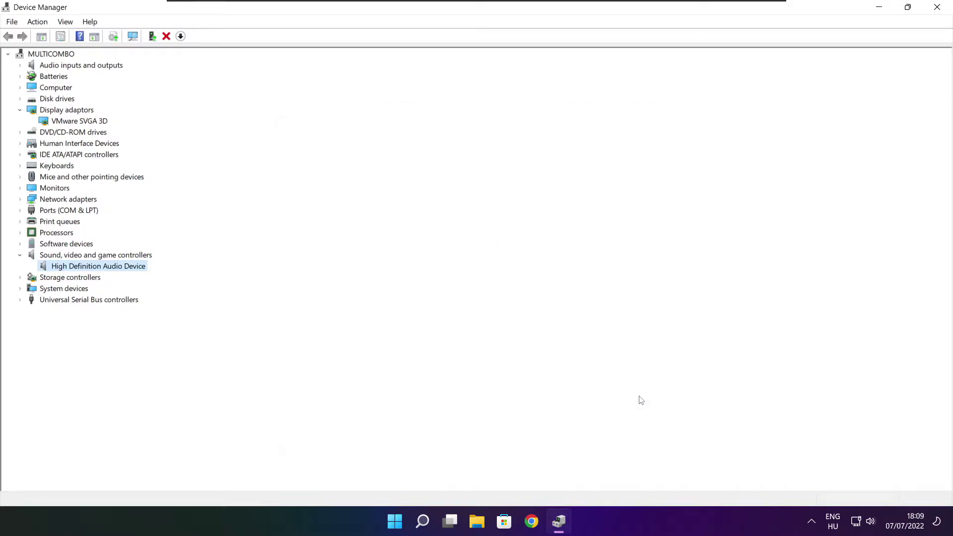
{"action": "left_click", "coordinate": [938, 8]}
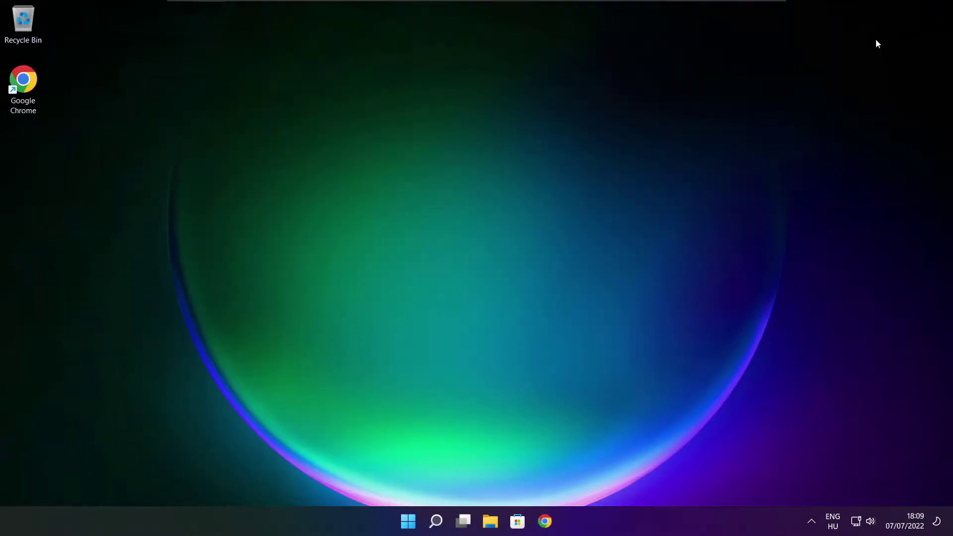
- Search Windows for 'edit power plan'
{"action": "left_click", "coordinate": [438, 525]}
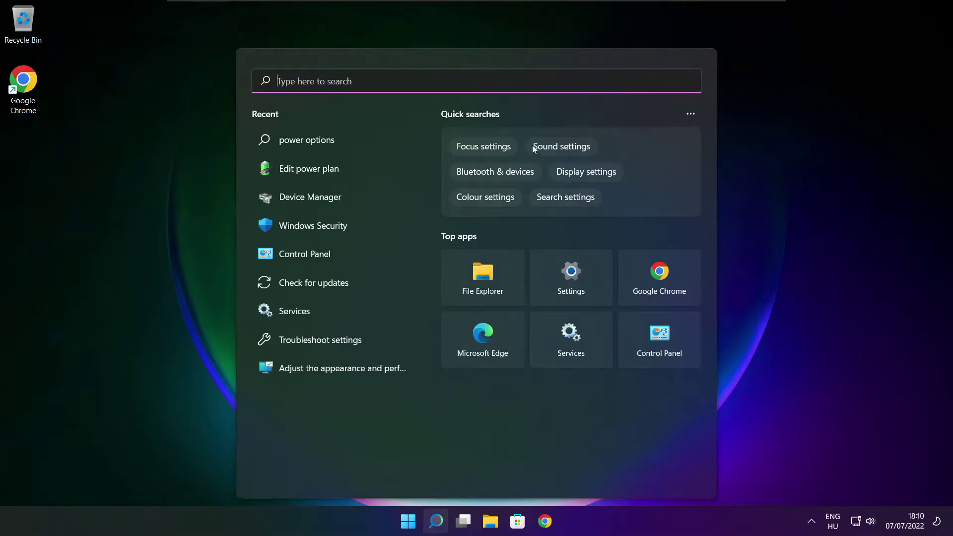
{"action": "type", "text": "edit "}
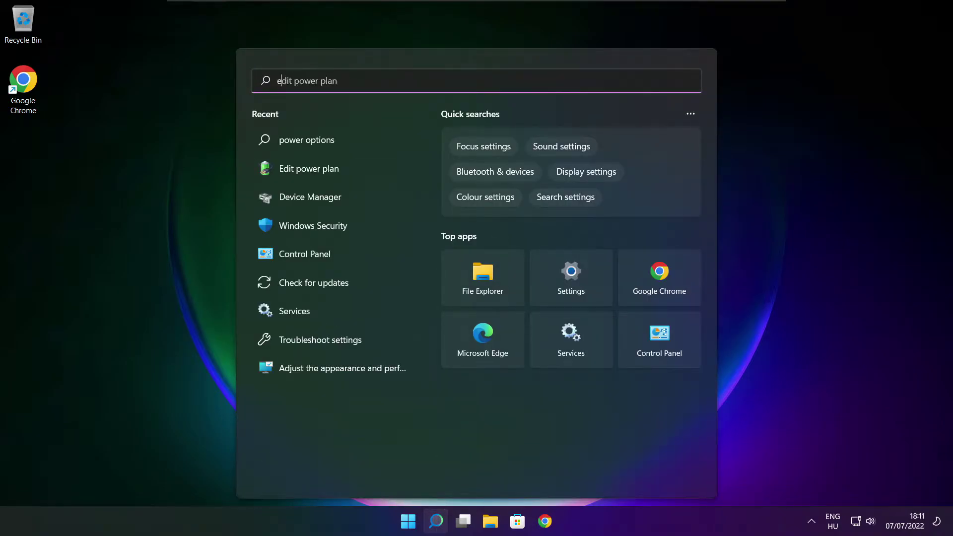
{"action": "type", "text": "power plan"}
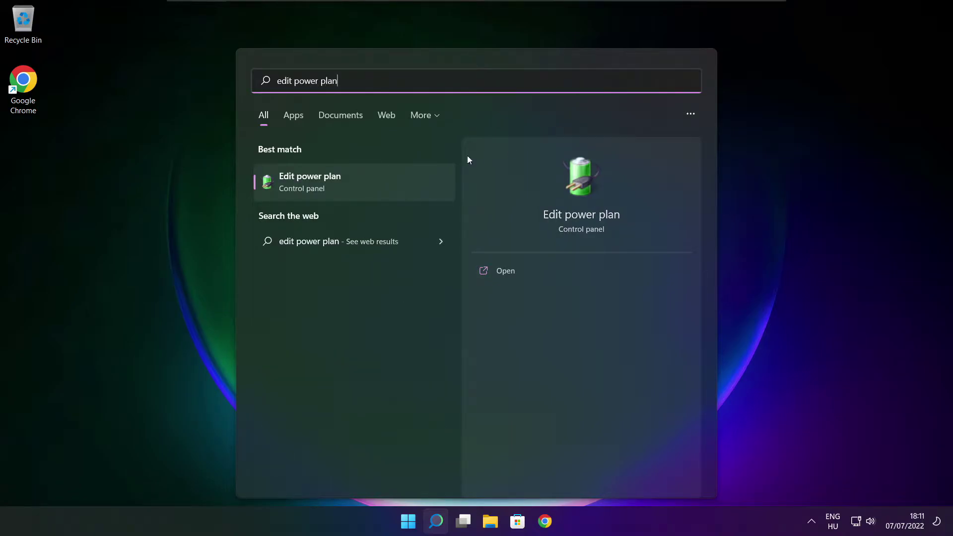
- Switch the active power plan to High performance in Power Options, then close the window
{"action": "left_click", "coordinate": [375, 185]}
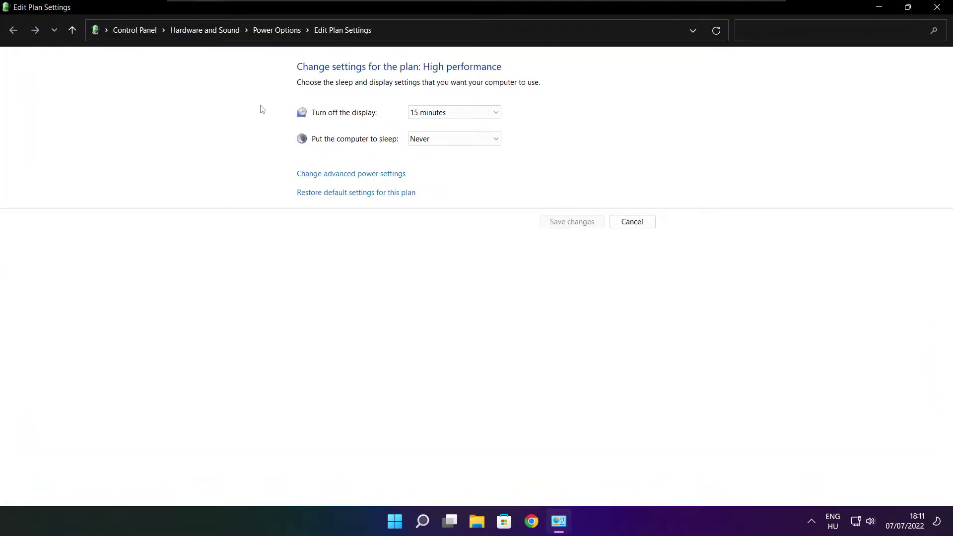
{"action": "left_click", "coordinate": [284, 31]}
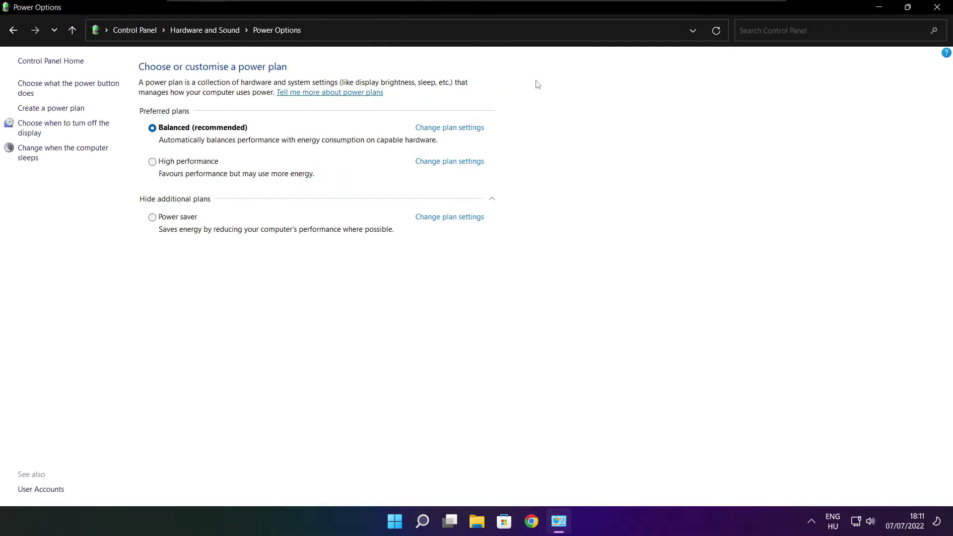
{"action": "left_click", "coordinate": [198, 166]}
{"action": "left_click", "coordinate": [940, 7]}
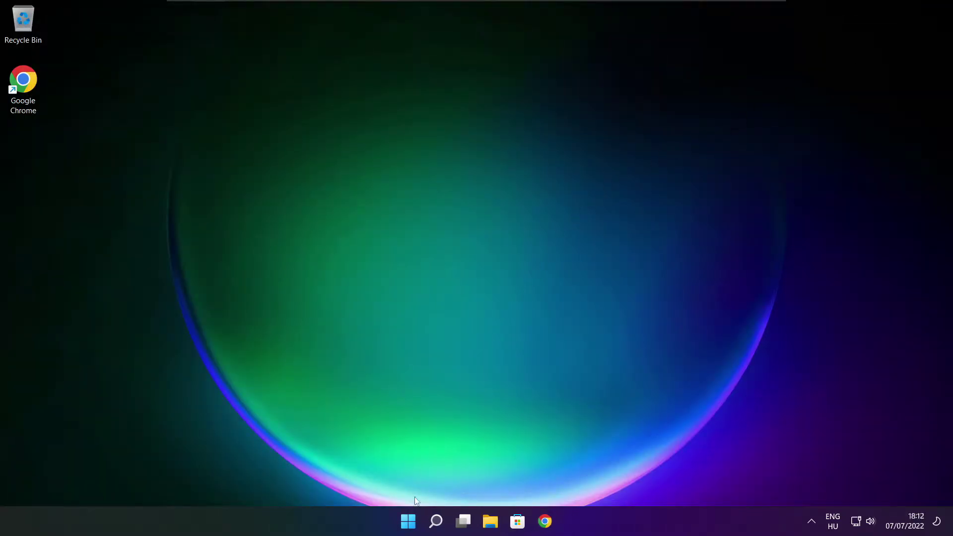
- Search 'game mode' and open the Gaming > Game Mode settings page
{"action": "left_click", "coordinate": [437, 521]}
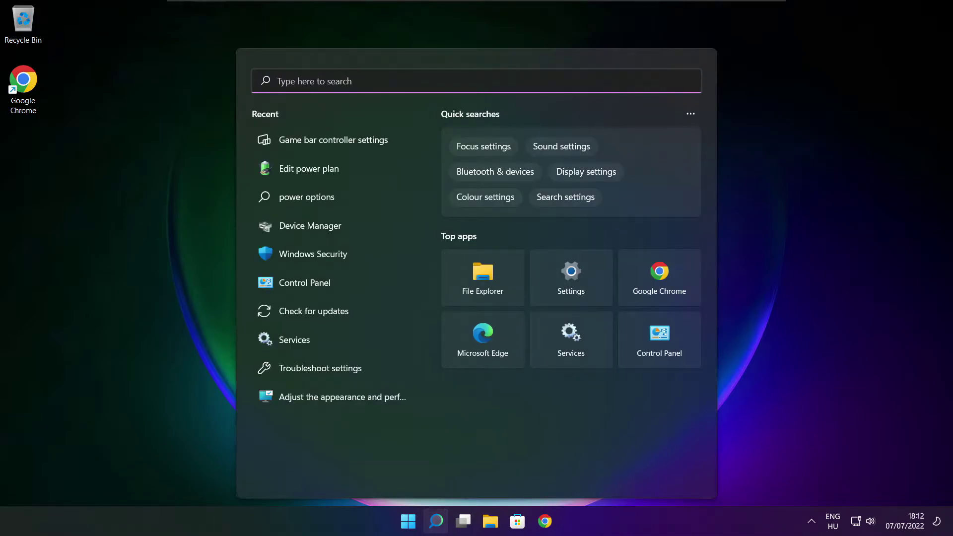
{"action": "type", "text": "game"}
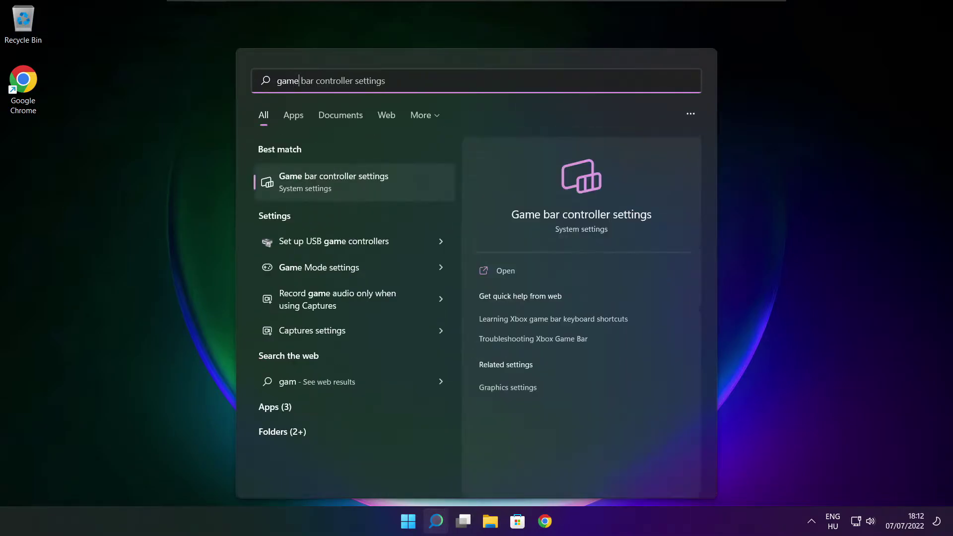
{"action": "type", "text": " mode"}
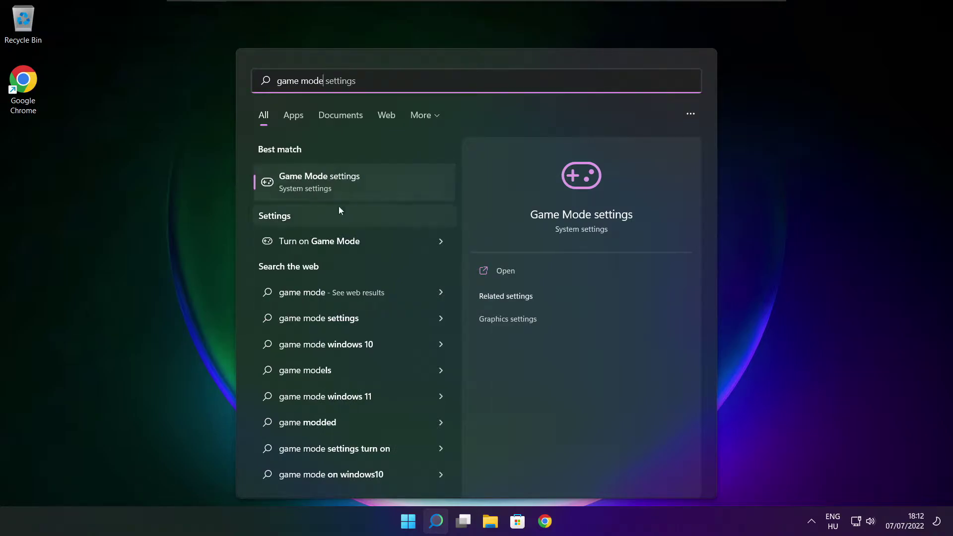
{"action": "left_click", "coordinate": [378, 182]}
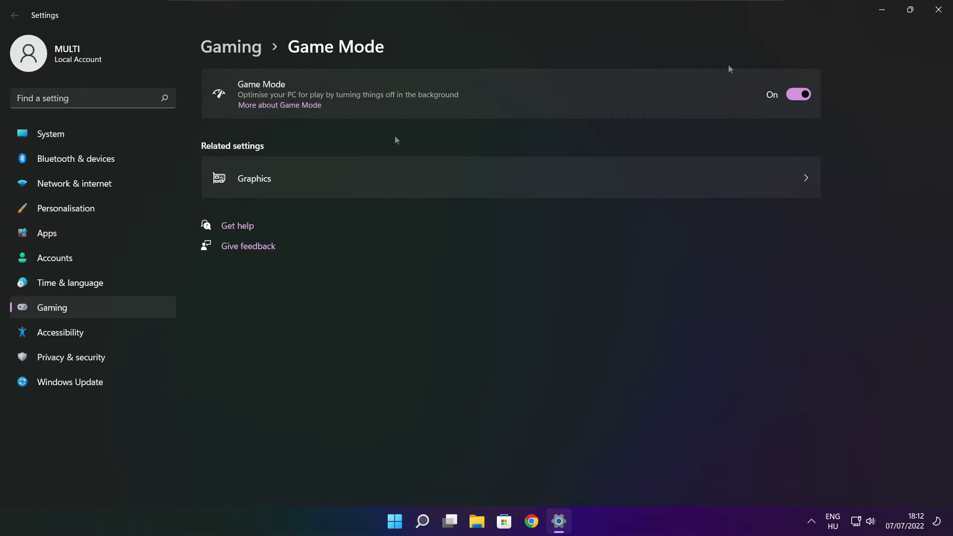
- Turn off the controller button shortcut that opens Xbox Game Bar
{"action": "left_click", "coordinate": [235, 54]}
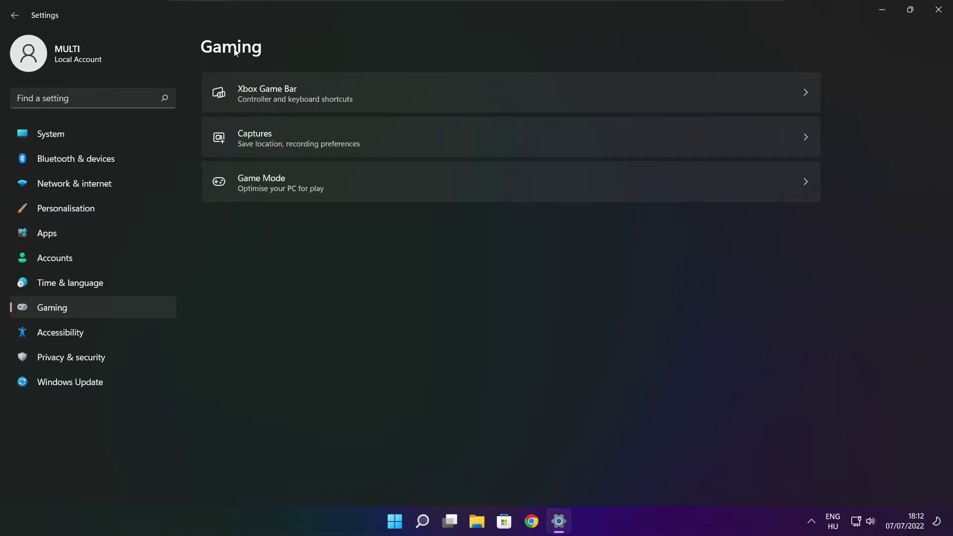
{"action": "left_click", "coordinate": [388, 102]}
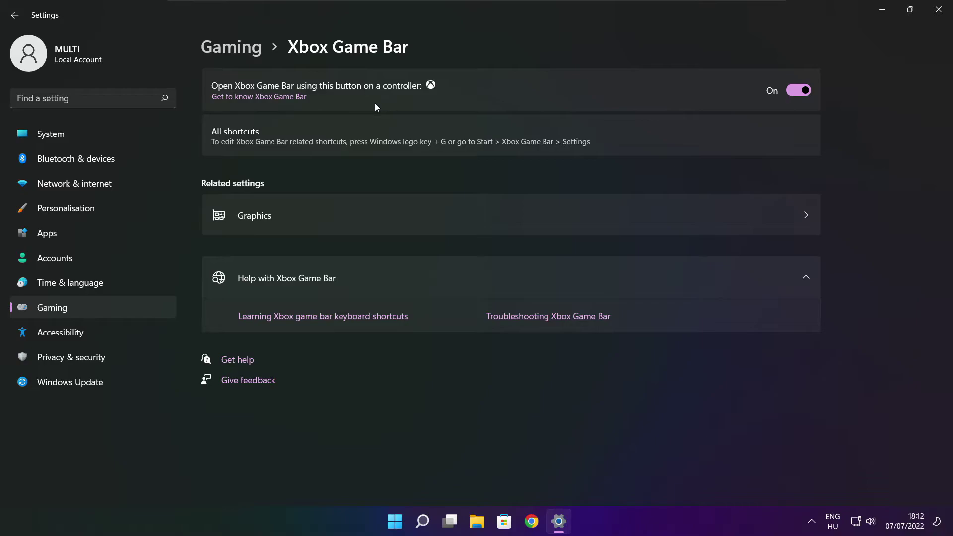
{"action": "left_click", "coordinate": [793, 95]}
- Close Settings and launch Task Manager from the Start quick link menu
{"action": "left_click", "coordinate": [939, 16]}
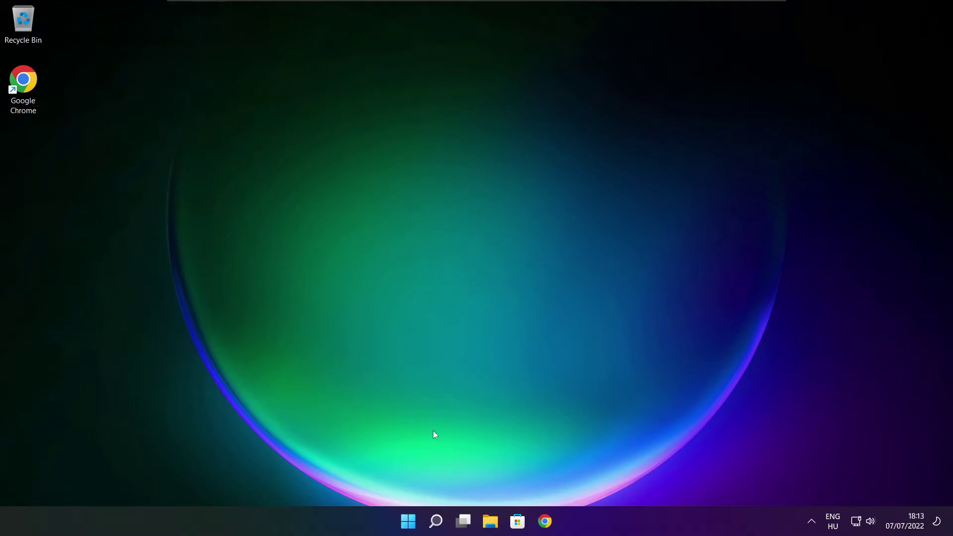
{"action": "right_click", "coordinate": [411, 524]}
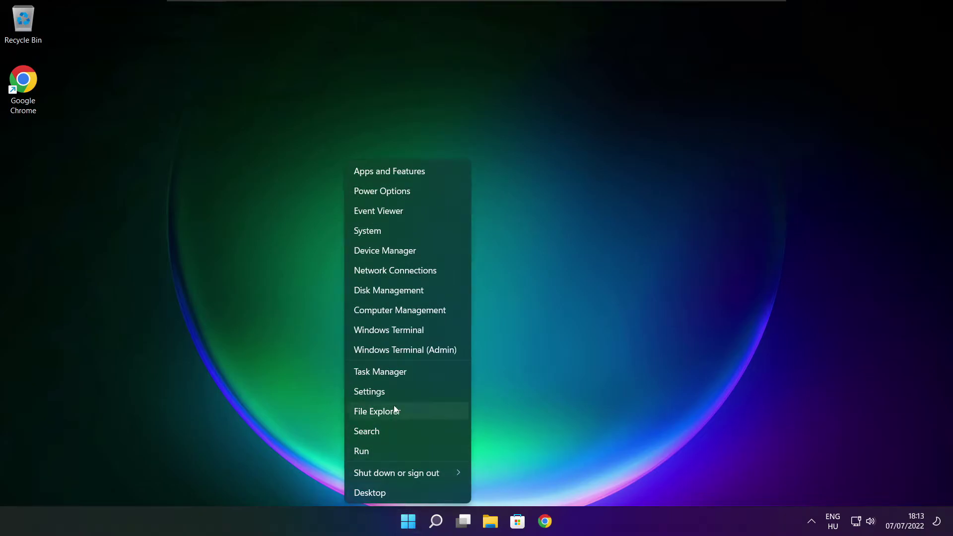
{"action": "left_click", "coordinate": [410, 372]}
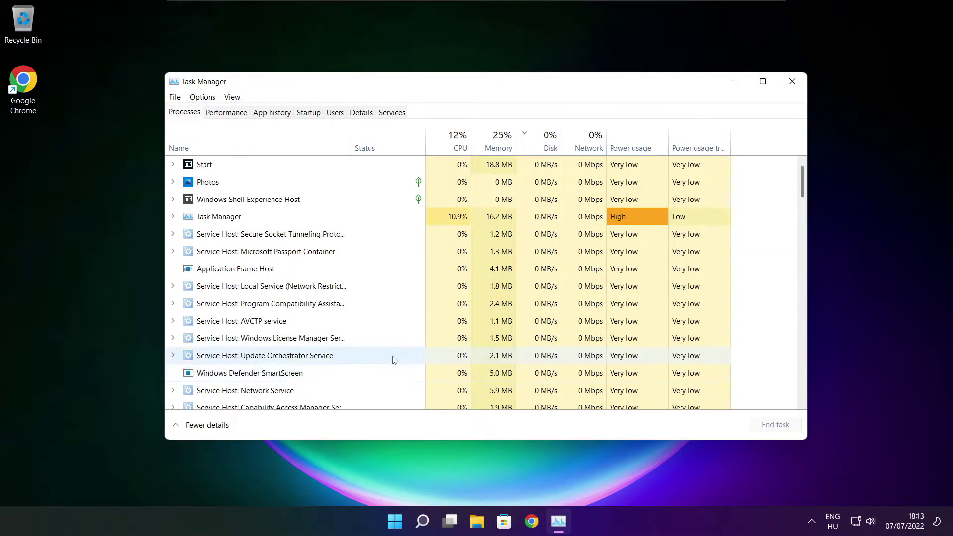
- Disable Cortana, Microsoft Edge, Microsoft Teams and Terminal as startup apps, then close Task Manager
{"action": "left_click", "coordinate": [309, 112]}
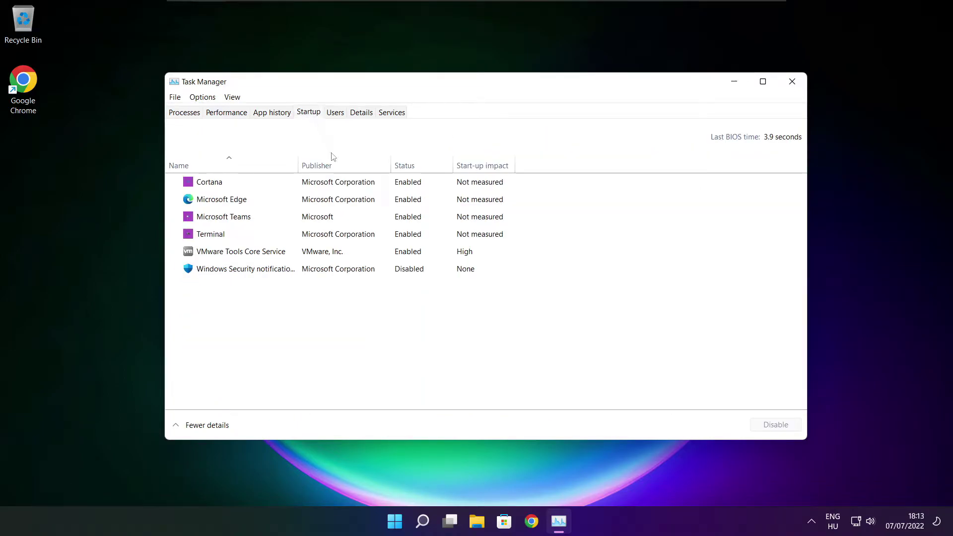
{"action": "left_click", "coordinate": [368, 187]}
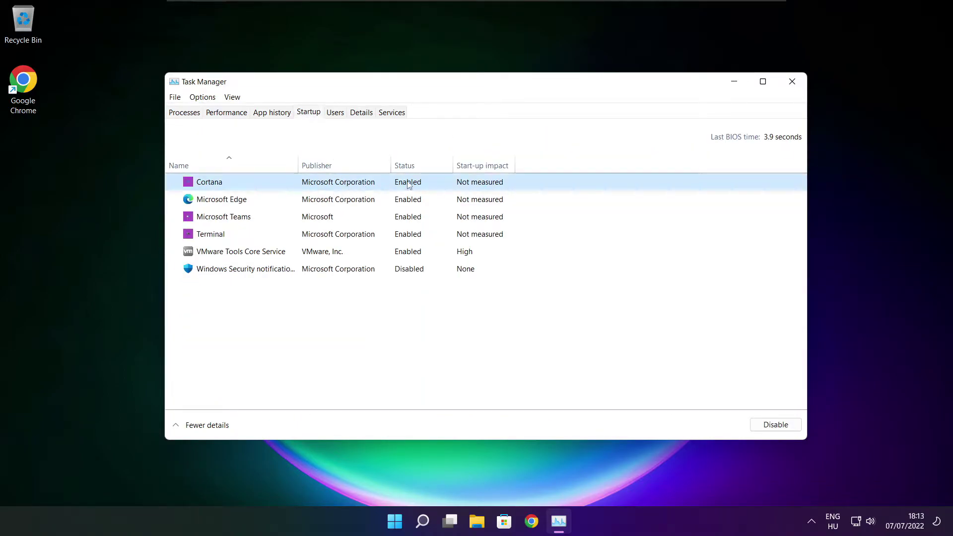
{"action": "left_click", "coordinate": [776, 430]}
{"action": "left_click", "coordinate": [293, 204]}
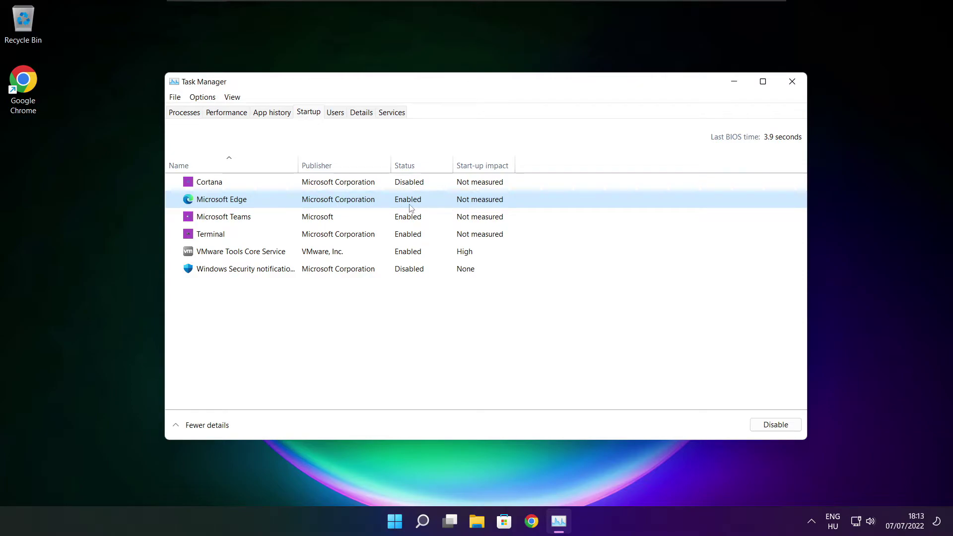
{"action": "left_click", "coordinate": [777, 426]}
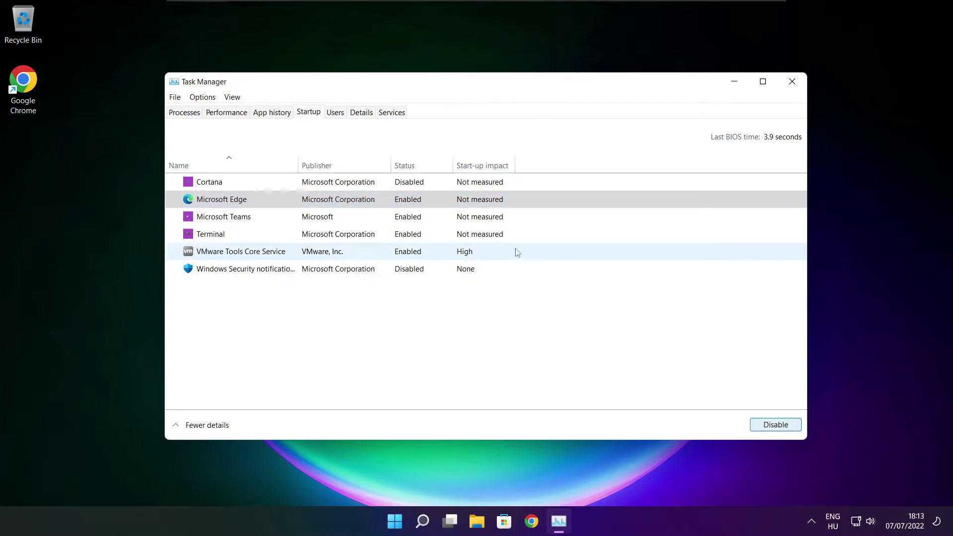
{"action": "left_click", "coordinate": [420, 220]}
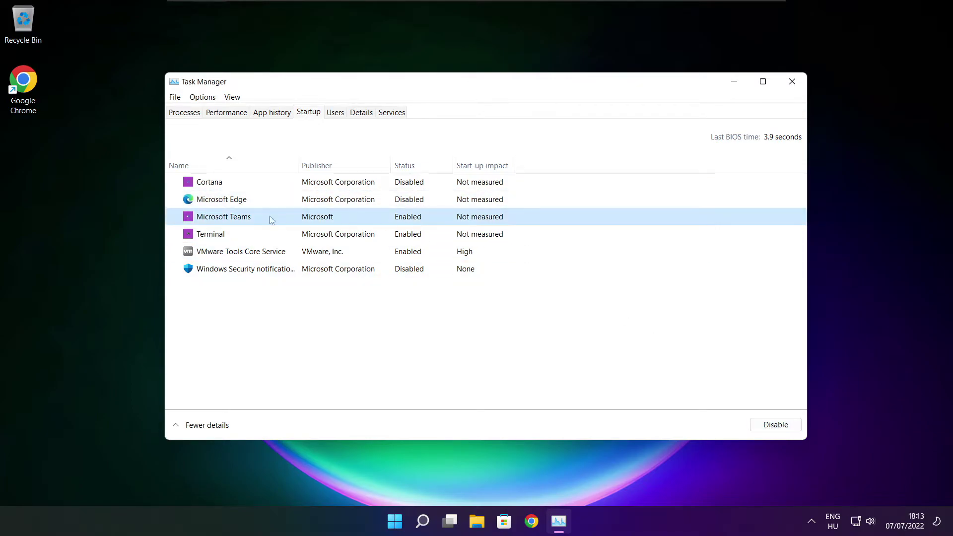
{"action": "left_click", "coordinate": [775, 428]}
{"action": "left_click", "coordinate": [348, 241]}
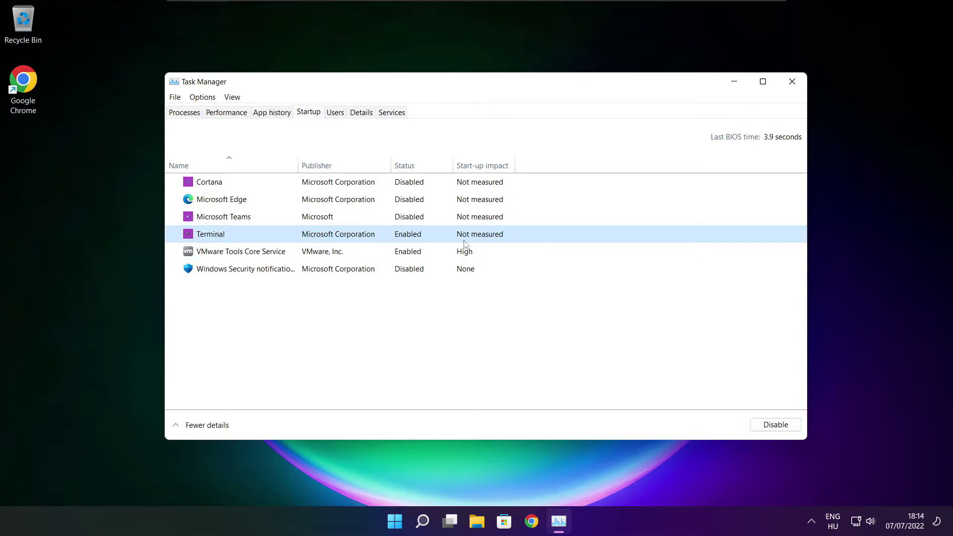
{"action": "left_click", "coordinate": [777, 426]}
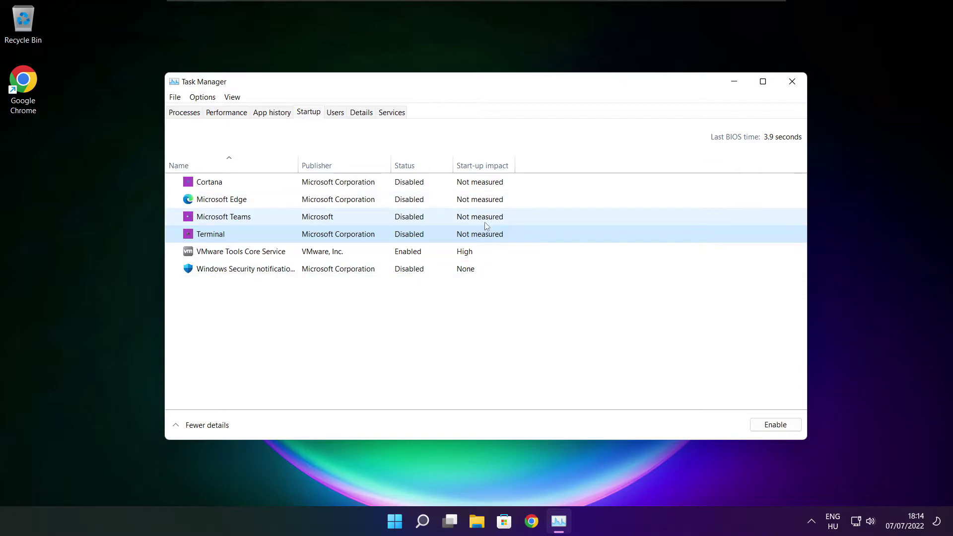
{"action": "left_click", "coordinate": [792, 83]}
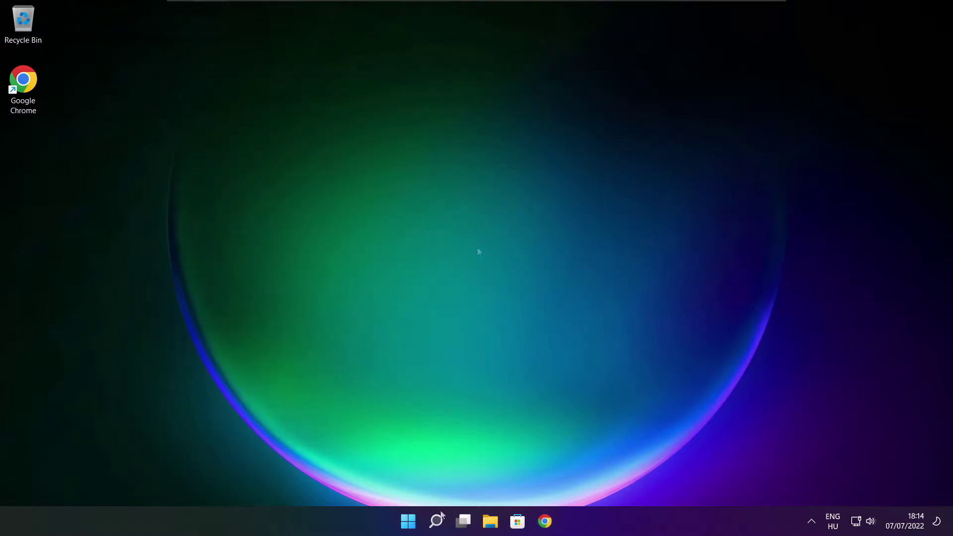
- Search 'timise' and open Defragment and Optimise Drives
{"action": "left_click", "coordinate": [437, 523]}
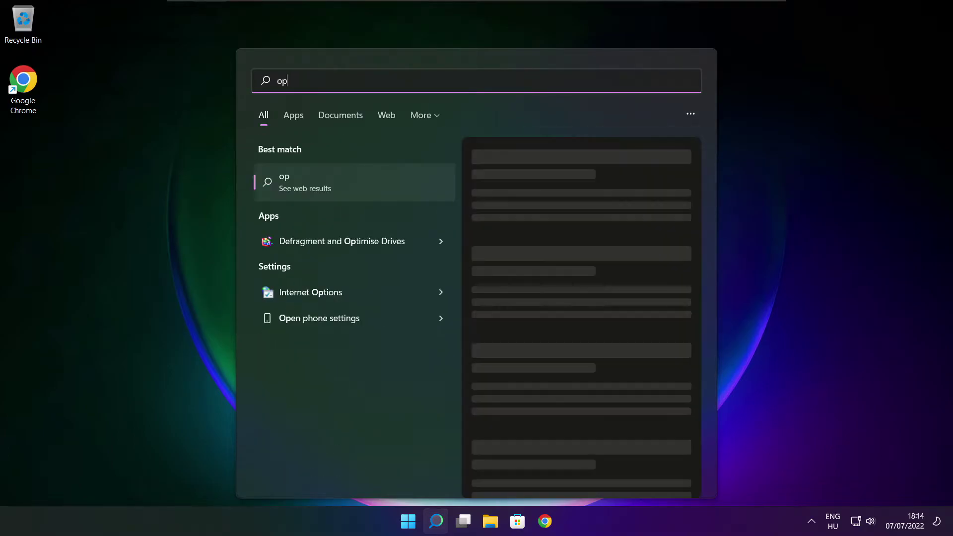
{"action": "type", "text": "timise"}
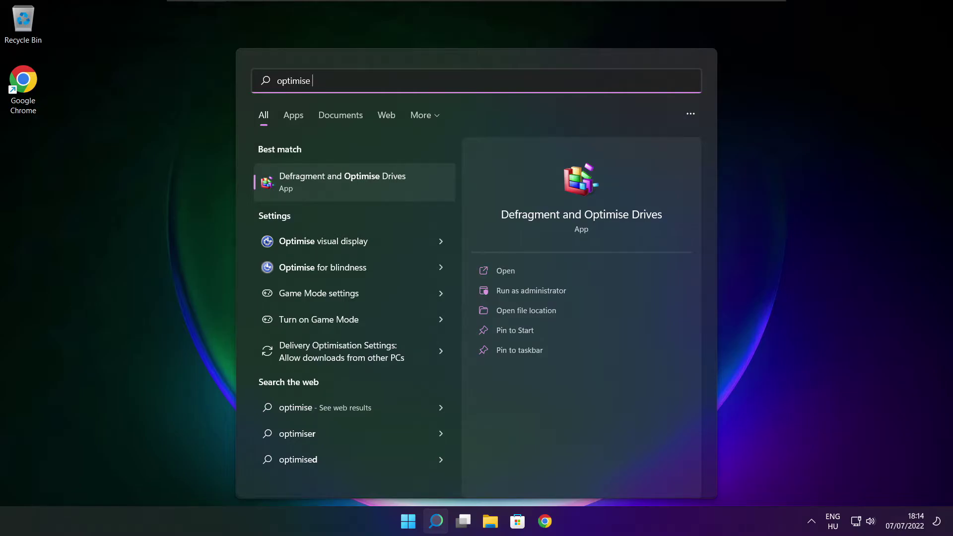
{"action": "left_click", "coordinate": [366, 181]}
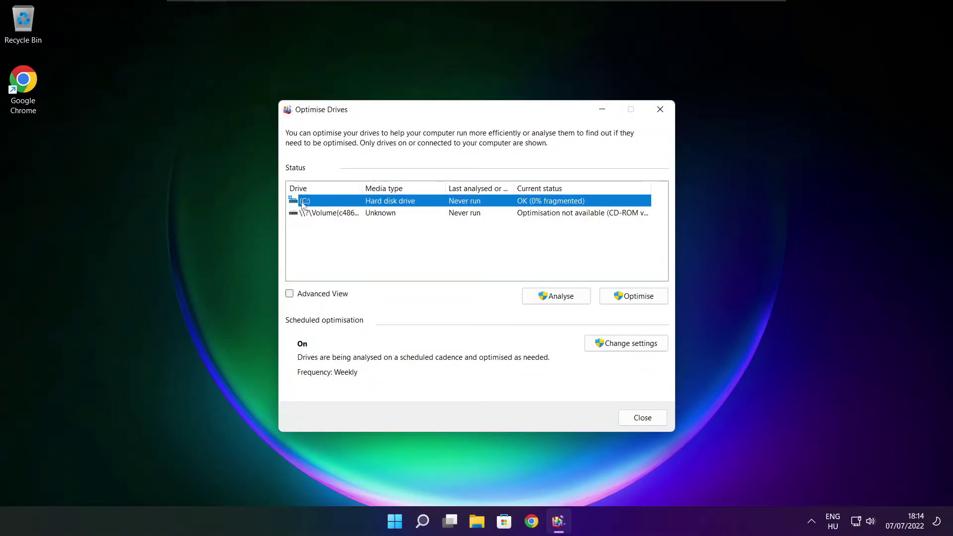
- Analyse drive C: (9% fragmented), start optimising it, and close the window
{"action": "left_click", "coordinate": [547, 296]}
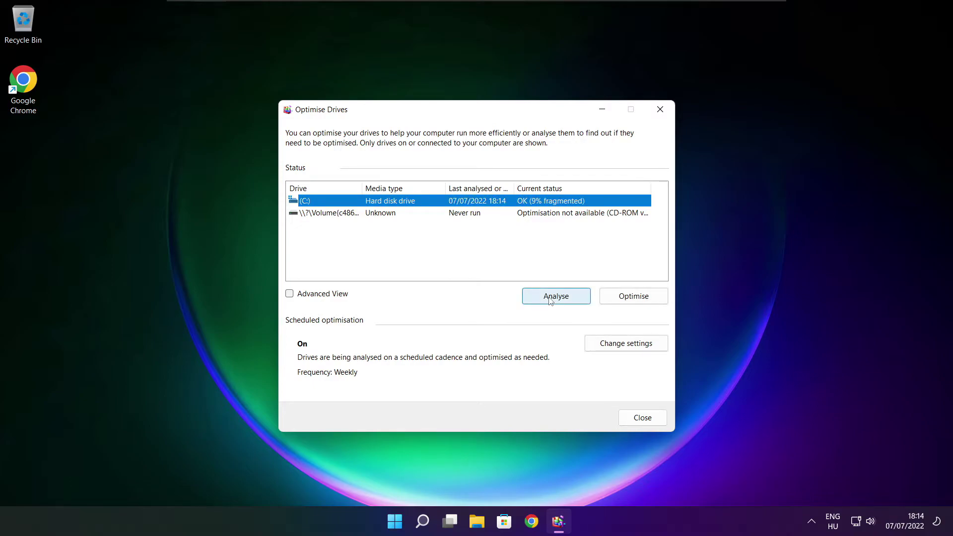
{"action": "left_click", "coordinate": [639, 300]}
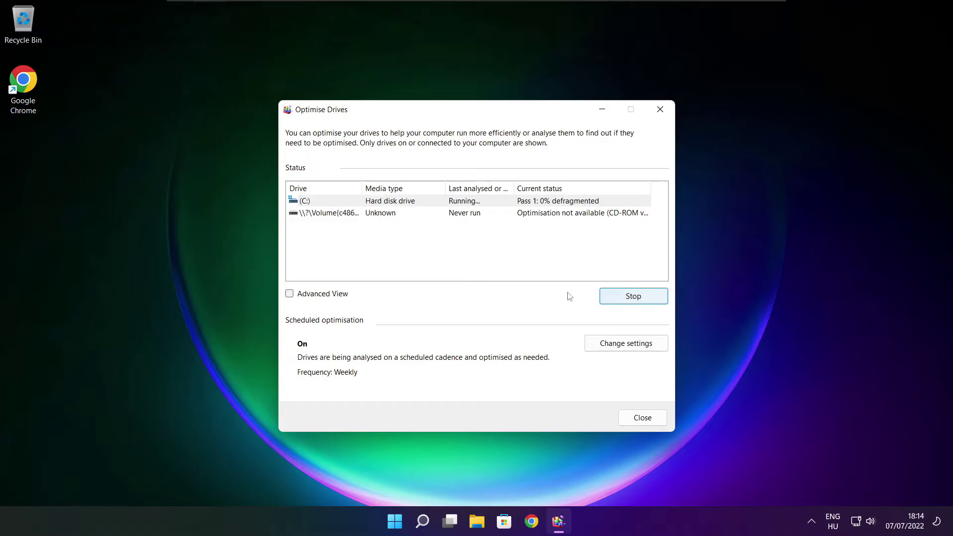
{"action": "key", "text": "alt+F4"}
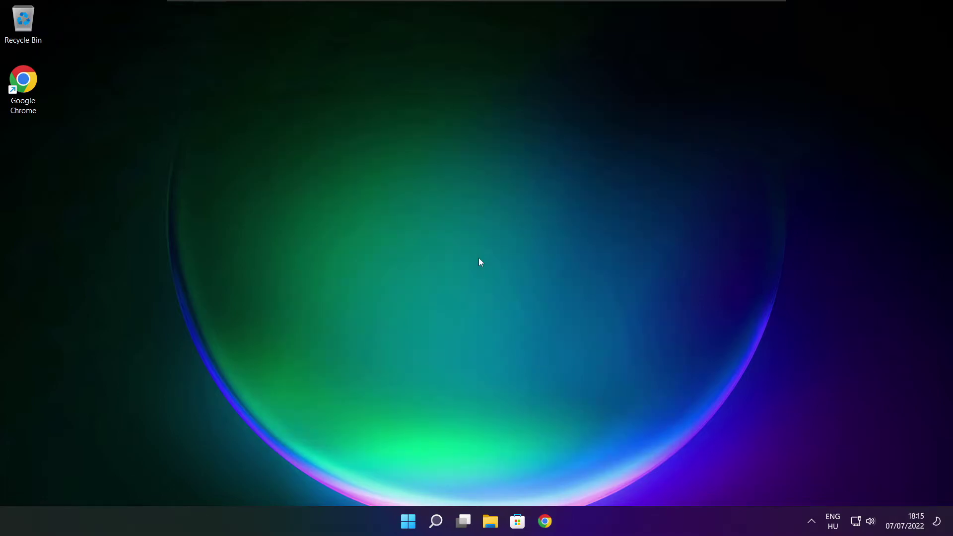
- Run a Windows Update check, which shows KB5014668 available, then close Settings
{"action": "left_click", "coordinate": [435, 521]}
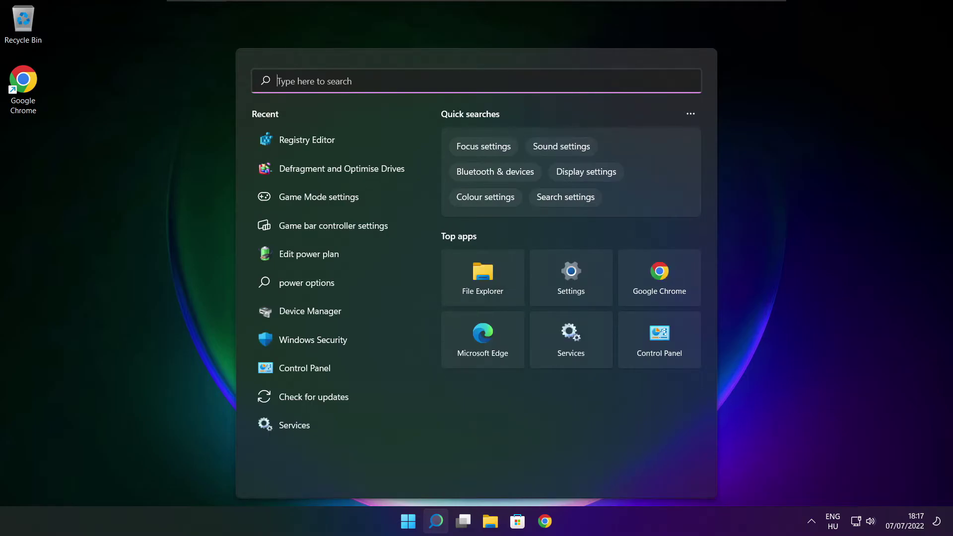
{"action": "type", "text": "updates"}
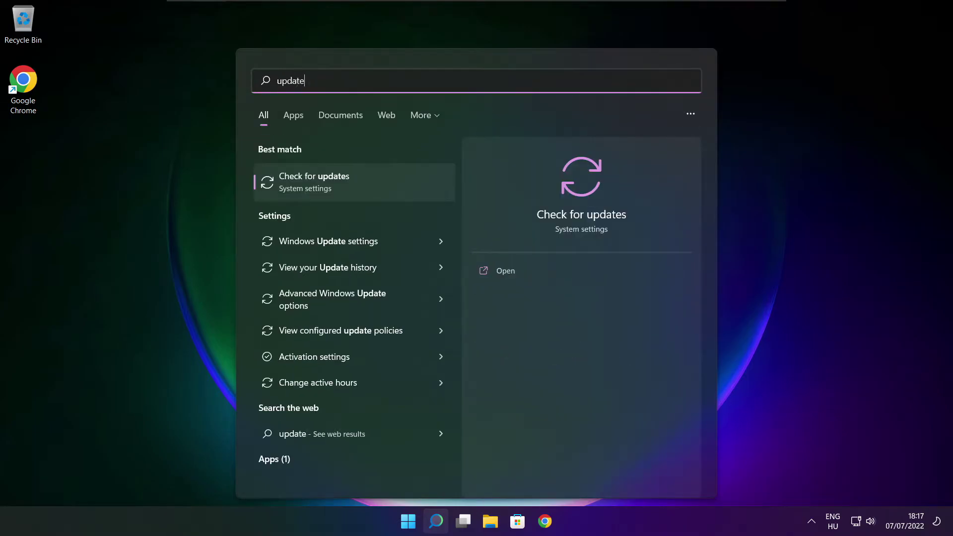
{"action": "left_click", "coordinate": [346, 184]}
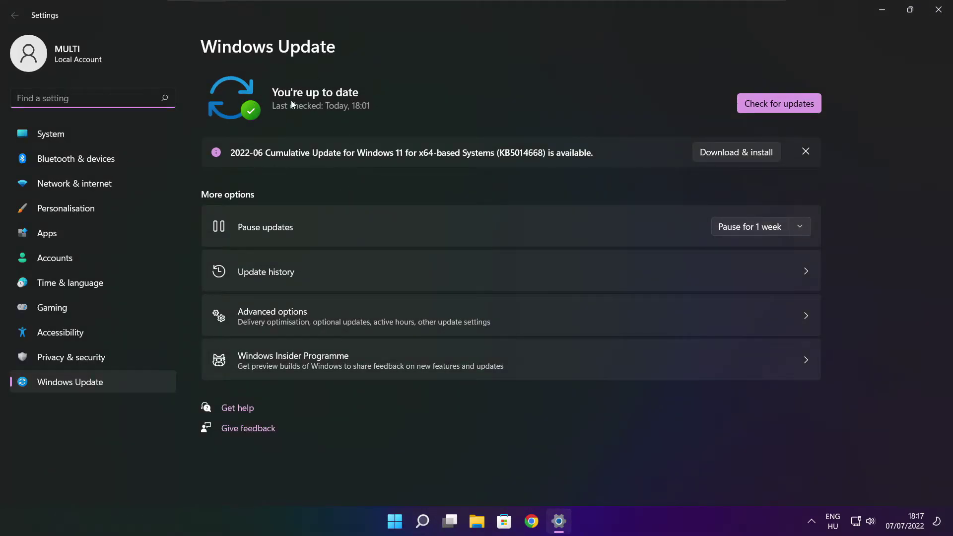
{"action": "left_click", "coordinate": [779, 105]}
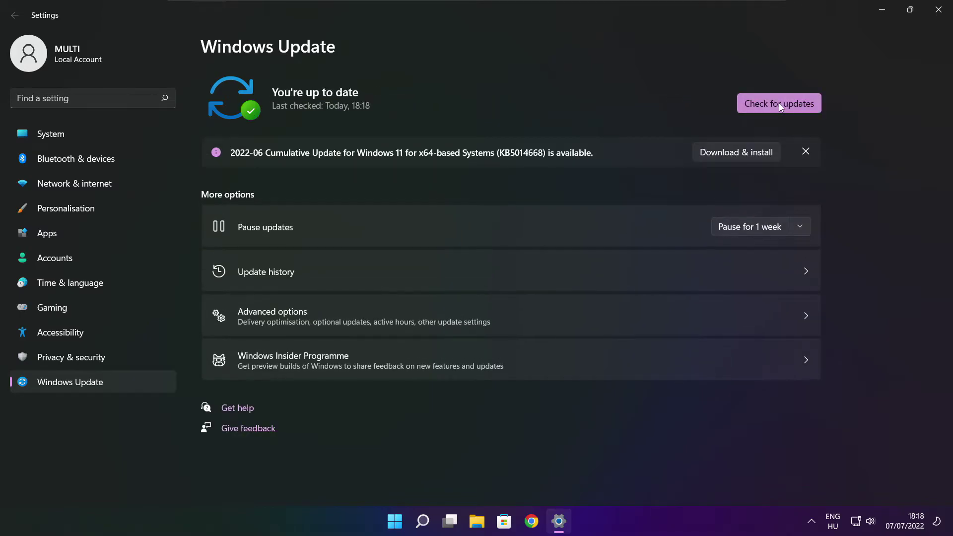
{"action": "left_click", "coordinate": [938, 15]}
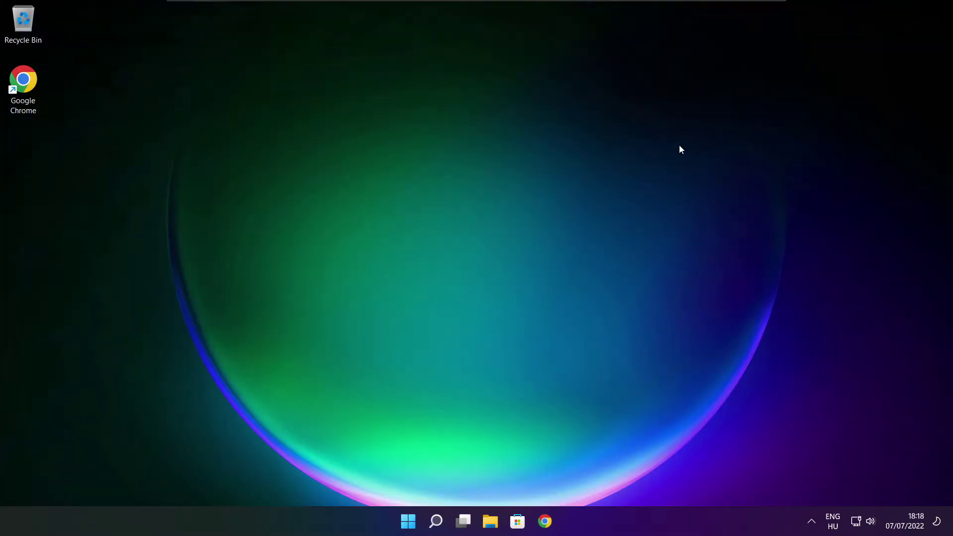
- Launch Registry Editor from a 'regedit' search and move its window toward the screen centre
{"action": "left_click", "coordinate": [436, 521]}
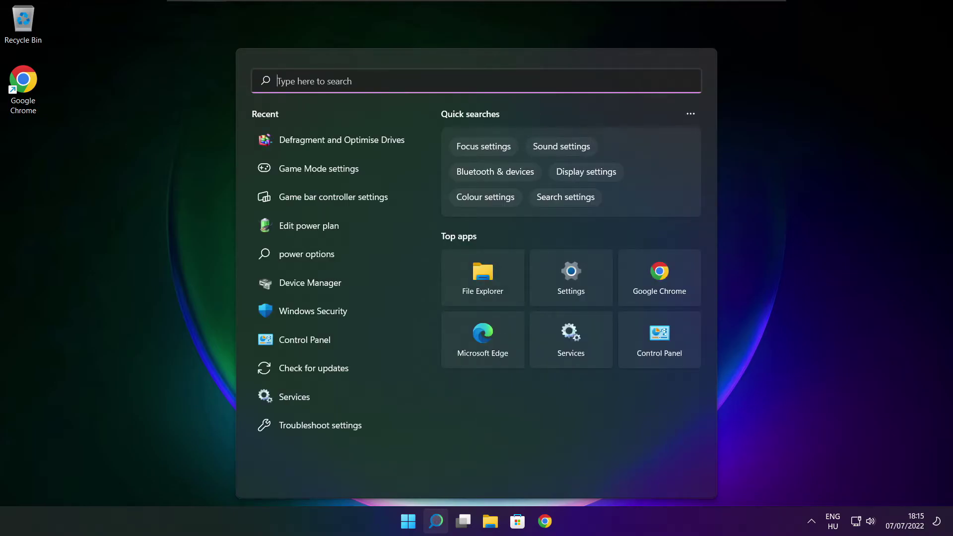
{"action": "type", "text": "regedit"}
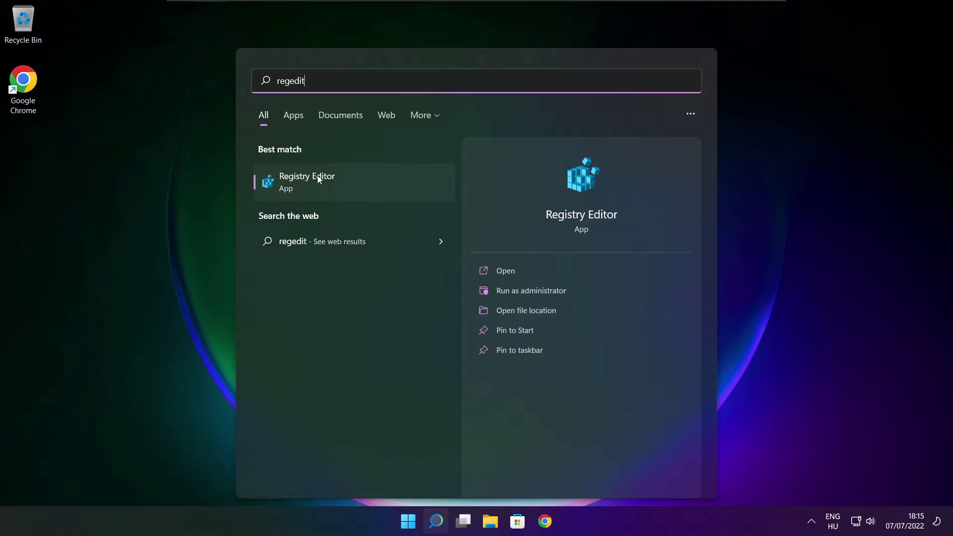
{"action": "left_click", "coordinate": [364, 183]}
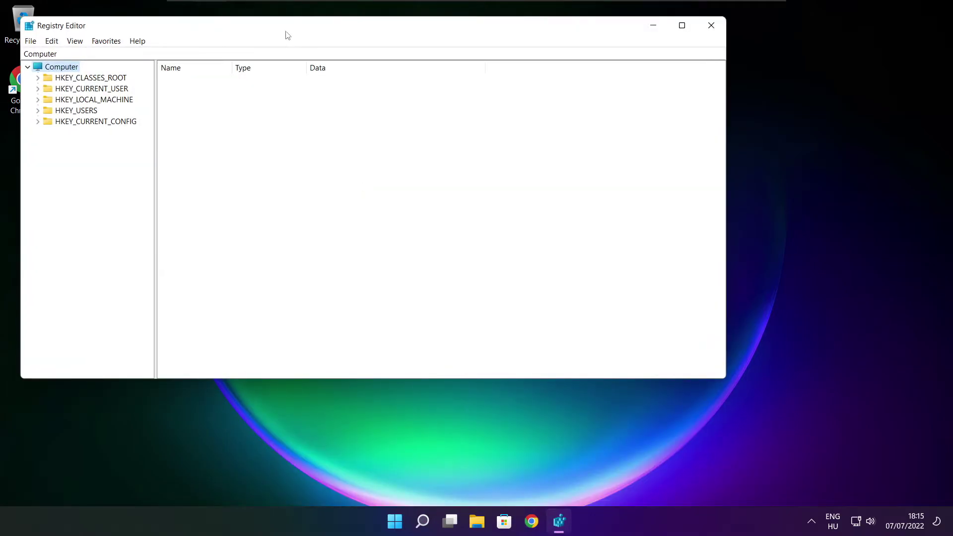
{"action": "left_click_drag", "start_coordinate": [286, 26], "coordinate": [386, 101]}
- Navigate to HKEY_CURRENT_USER\System\GameConfigStore, widen the Name column, and select GameDVR_Enabled
{"action": "left_click", "coordinate": [141, 163]}
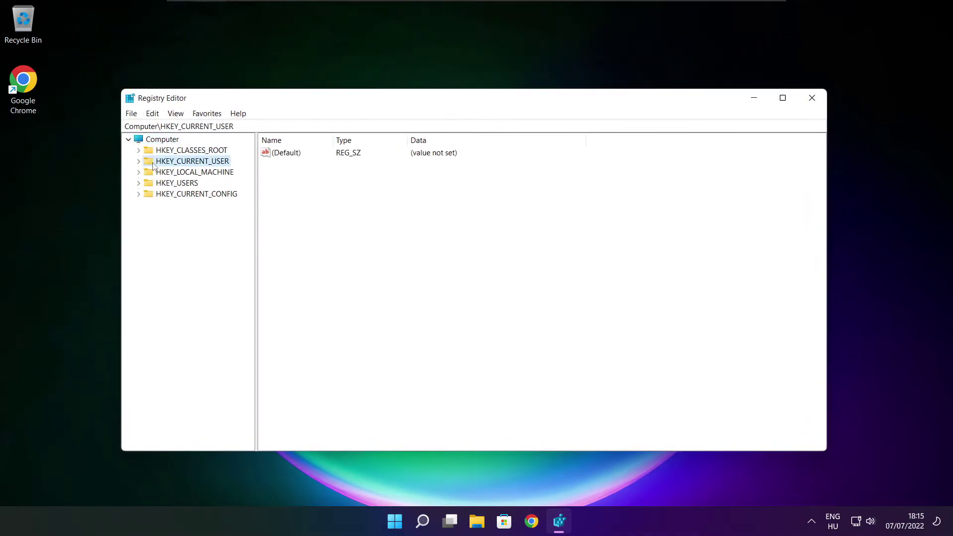
{"action": "left_click", "coordinate": [140, 162]}
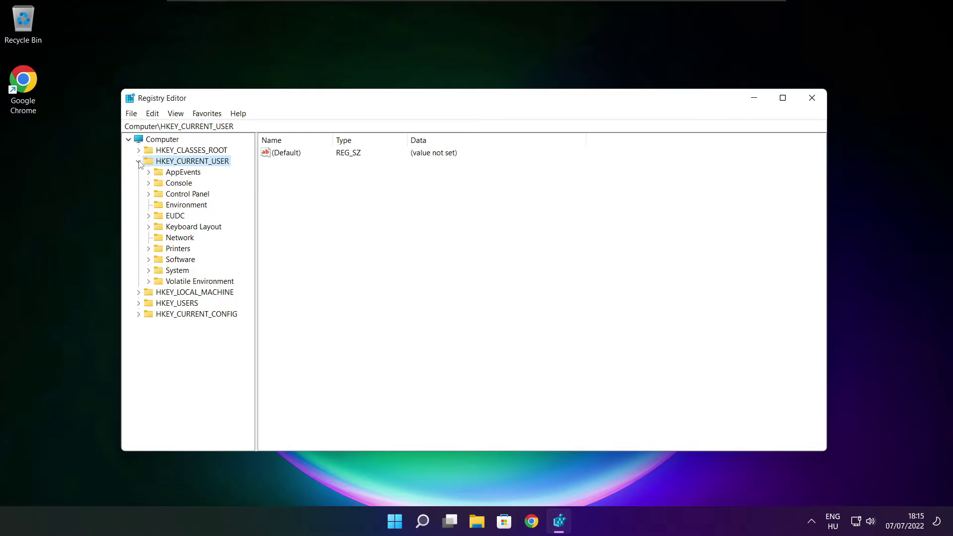
{"action": "left_click", "coordinate": [167, 273]}
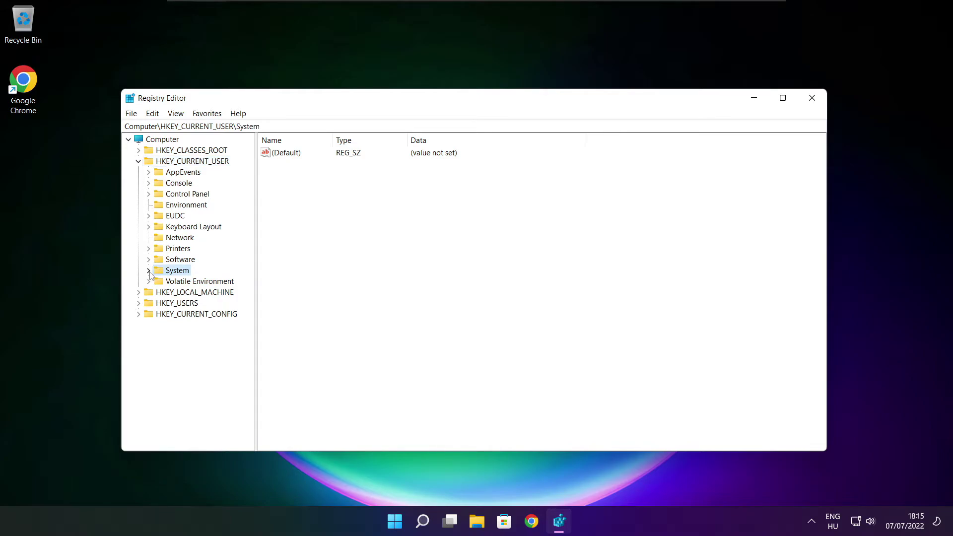
{"action": "left_click", "coordinate": [149, 271]}
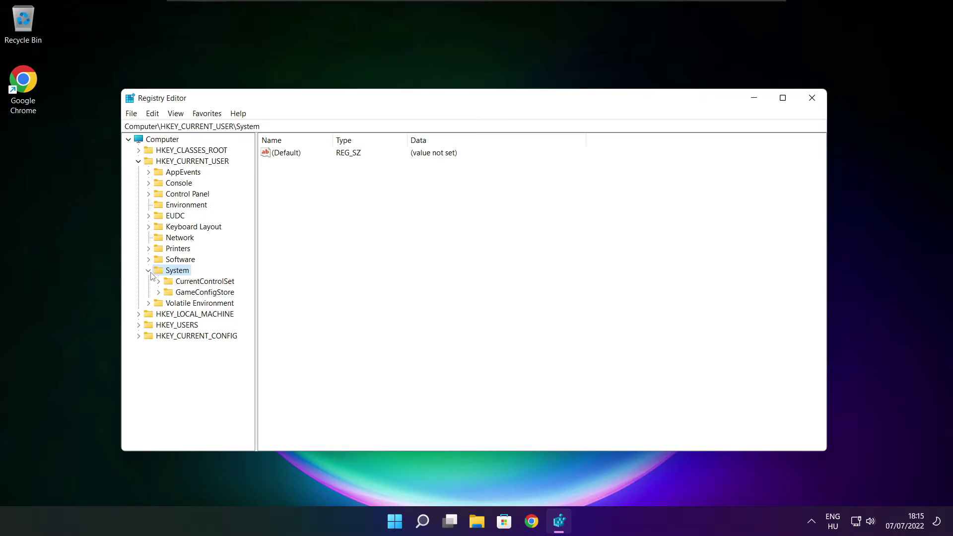
{"action": "left_click", "coordinate": [179, 295]}
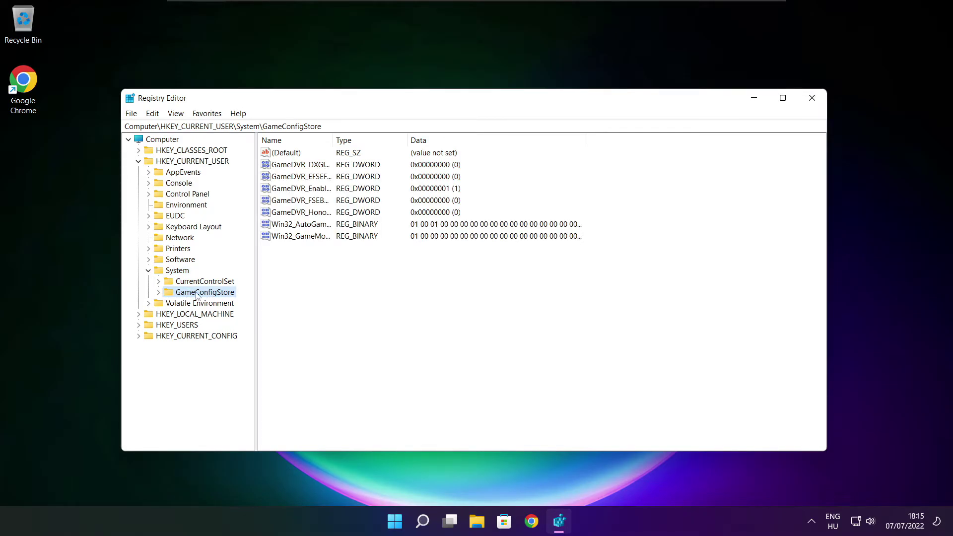
{"action": "left_click_drag", "start_coordinate": [334, 139], "coordinate": [418, 135]}
{"action": "left_click", "coordinate": [315, 191]}
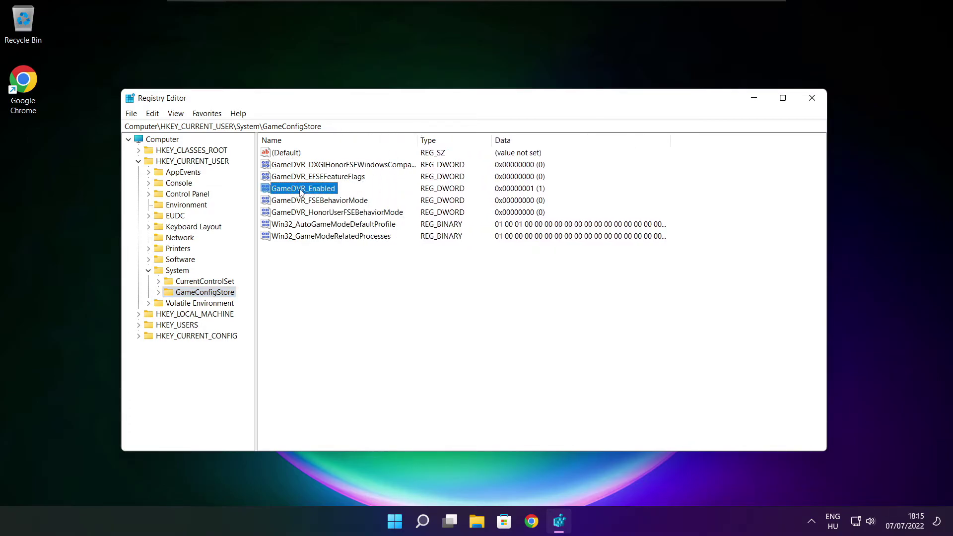
- Change the GameDVR_Enabled DWORD value data from 1 to 0
{"action": "double_click", "coordinate": [301, 192]}
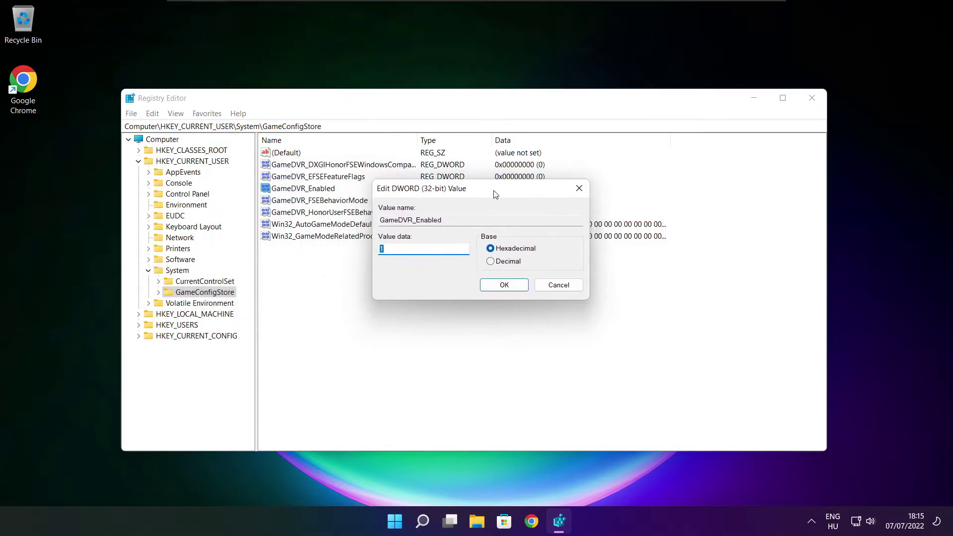
{"action": "key", "text": "ctrl+a"}
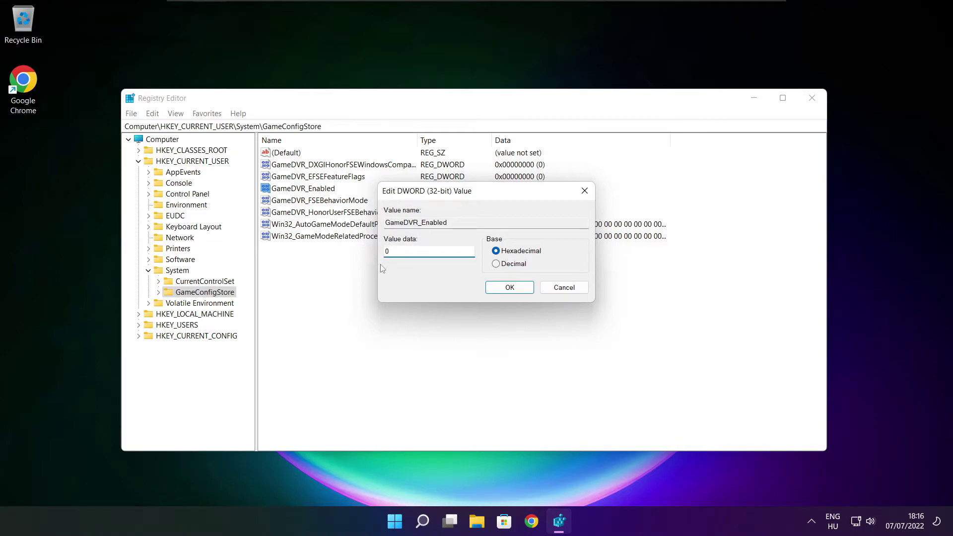
{"action": "left_click", "coordinate": [510, 288]}
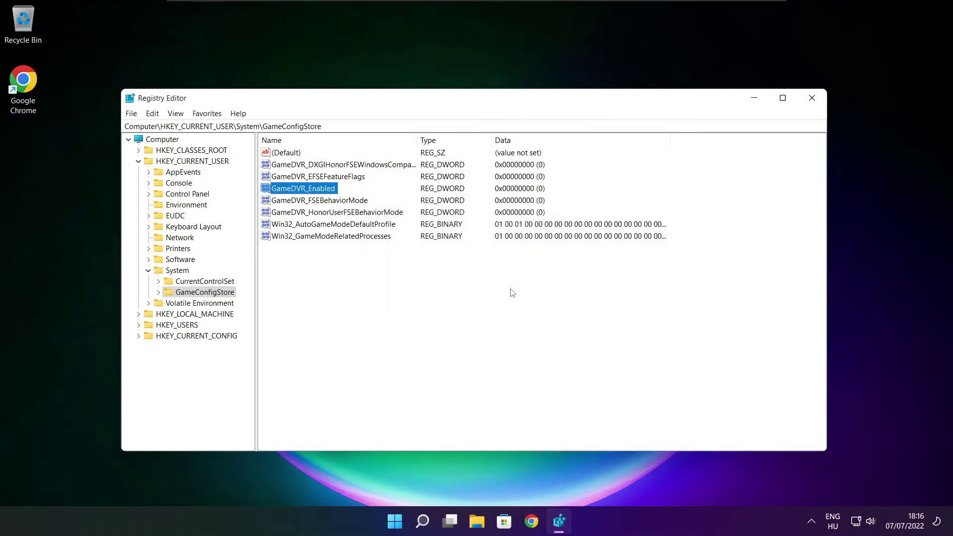
- Collapse HKEY_CURRENT_USER and expand HKEY_LOCAL_MACHINE\SOFTWARE\Microsoft to reveal its subkeys
{"action": "left_click", "coordinate": [138, 161]}
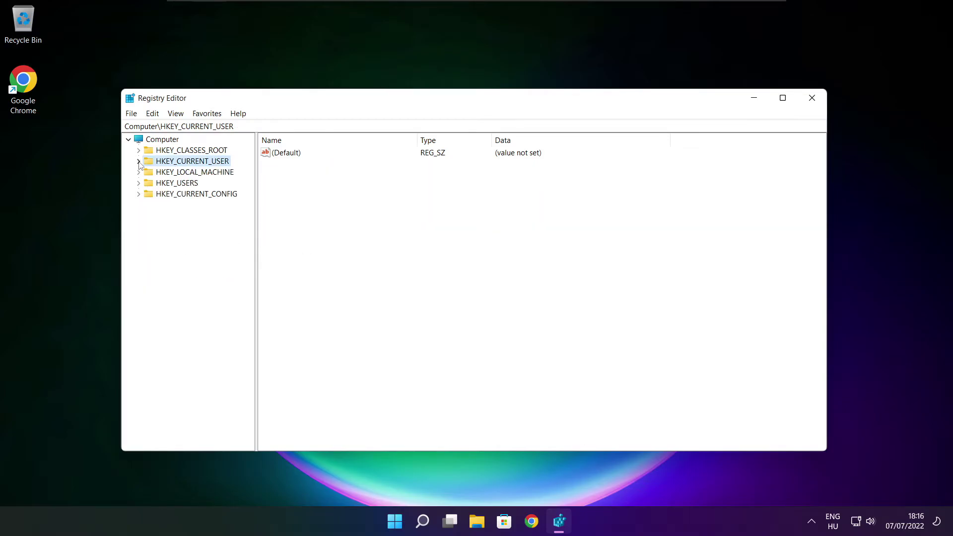
{"action": "left_click", "coordinate": [152, 173]}
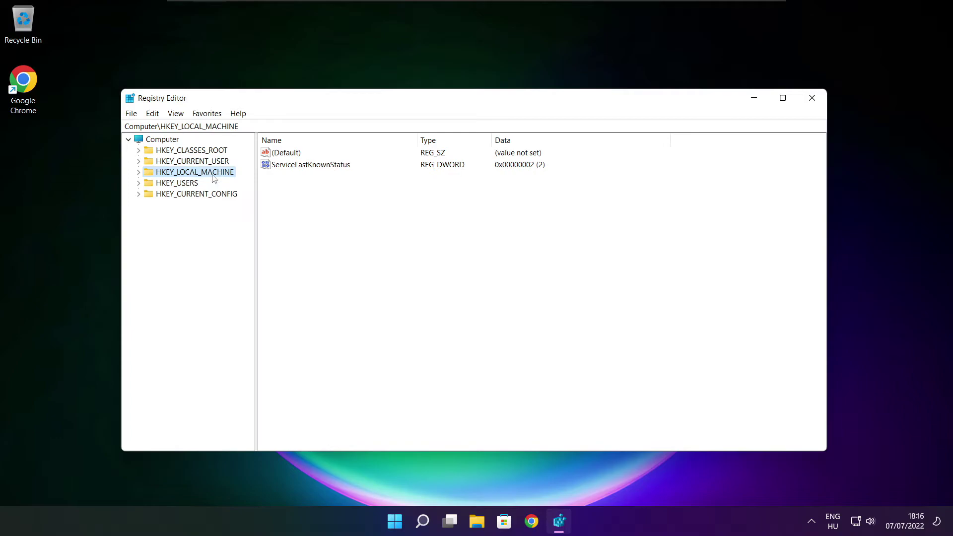
{"action": "left_click", "coordinate": [138, 173]}
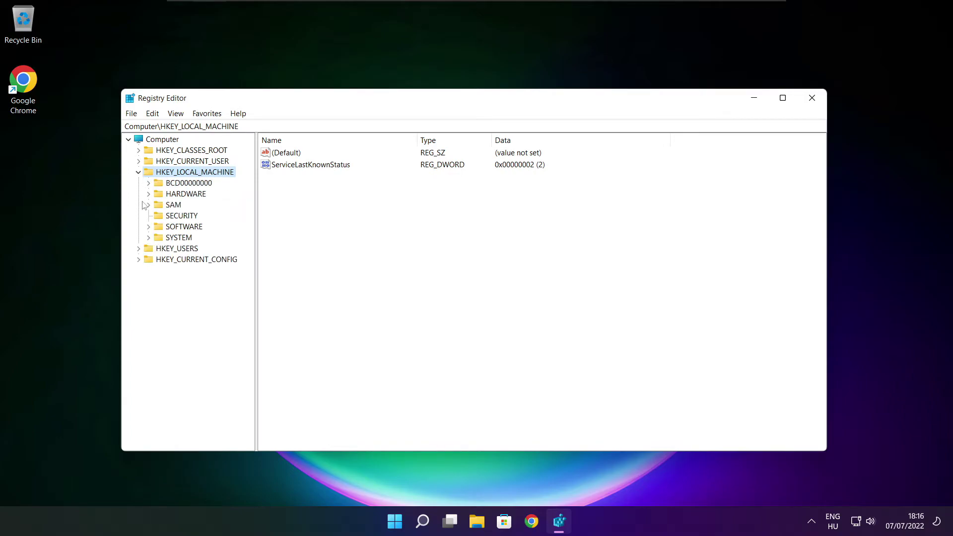
{"action": "left_click", "coordinate": [171, 229]}
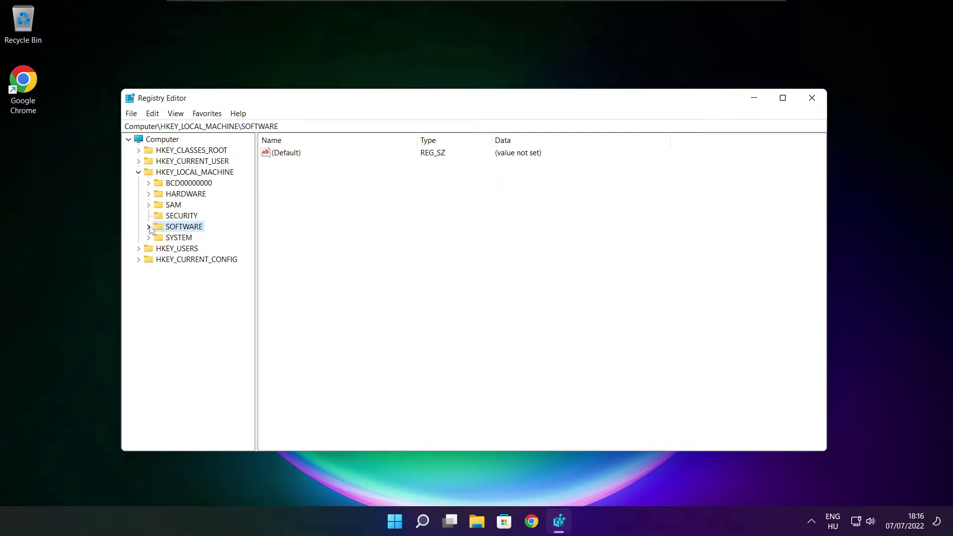
{"action": "left_click", "coordinate": [149, 227]}
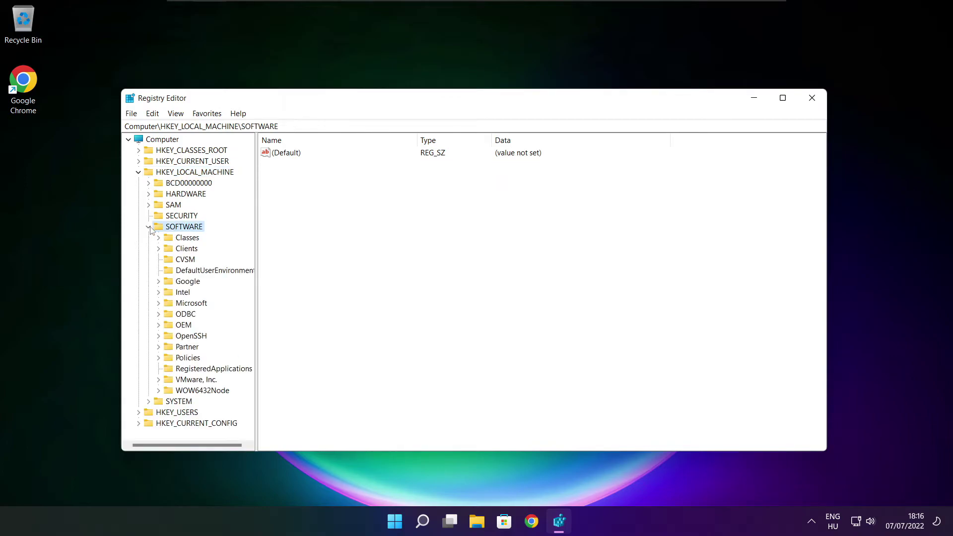
{"action": "left_click", "coordinate": [178, 305]}
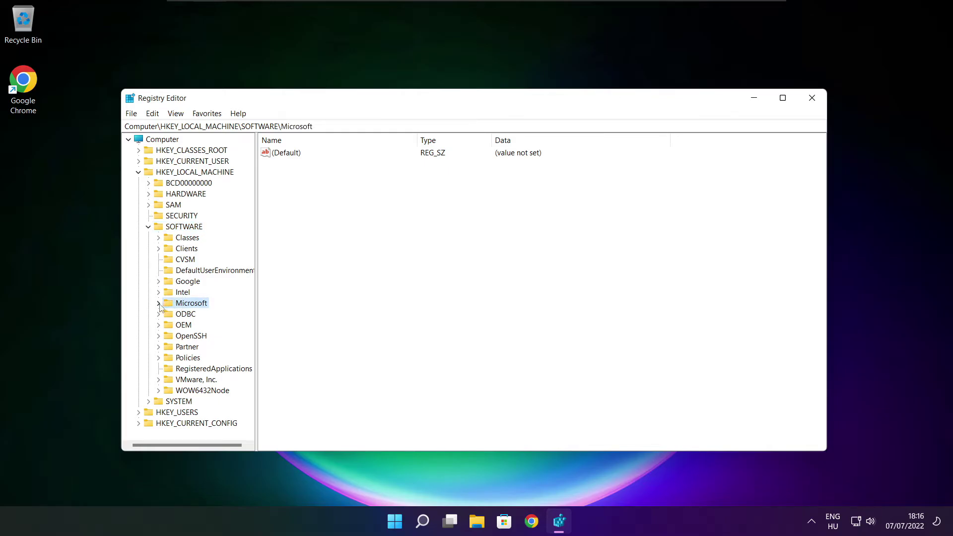
{"action": "left_click", "coordinate": [159, 304]}
{"action": "scroll", "coordinate": [194, 297], "scroll_direction": "down", "scroll_amount": 16}
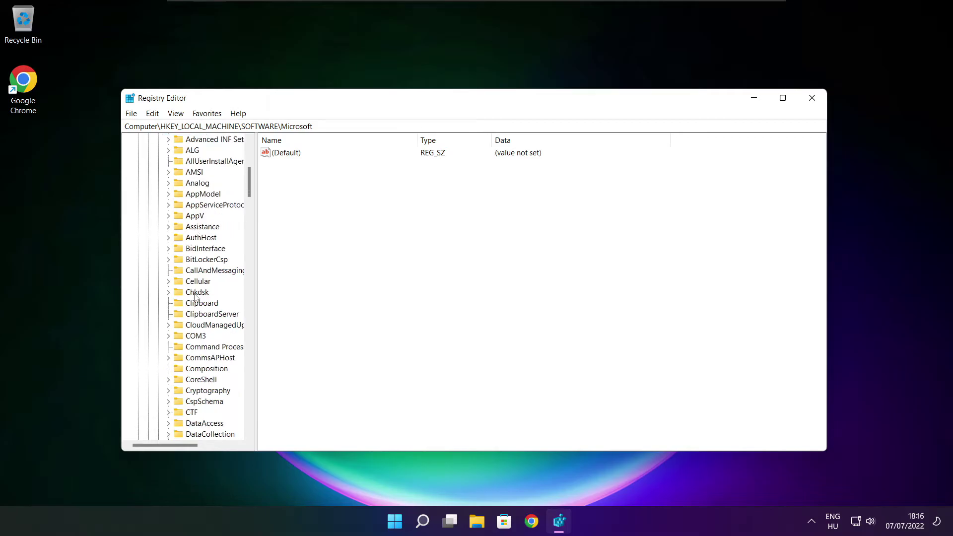
{"action": "scroll", "coordinate": [195, 297], "scroll_direction": "down", "scroll_amount": 20}
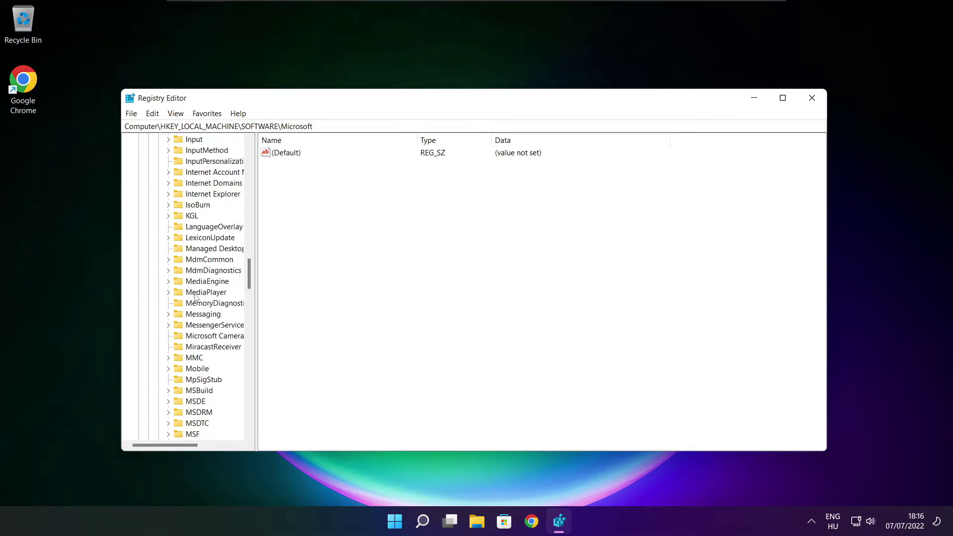
{"action": "scroll", "coordinate": [196, 297], "scroll_direction": "down", "scroll_amount": 5}
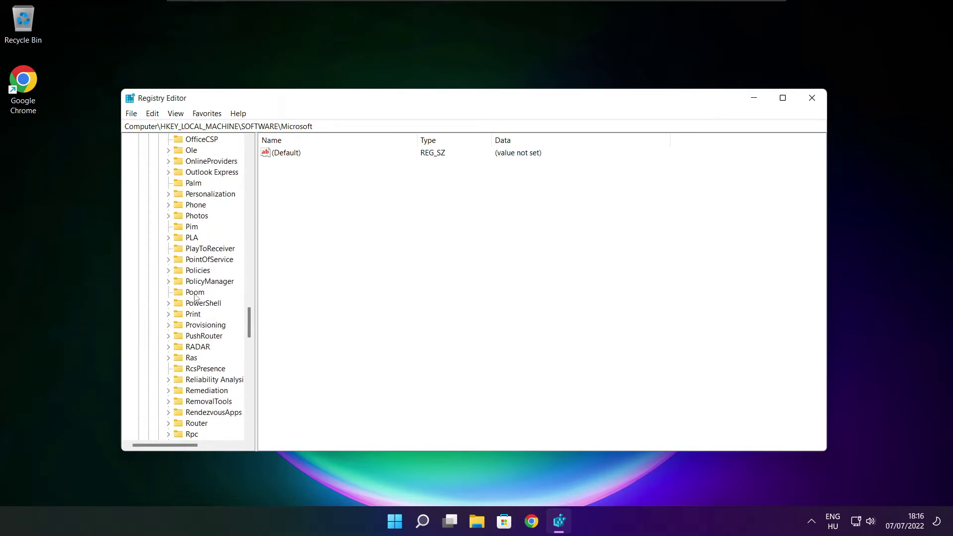
{"action": "scroll", "coordinate": [195, 296], "scroll_direction": "down", "scroll_amount": 1}
{"action": "scroll", "coordinate": [195, 297], "scroll_direction": "up", "scroll_amount": 1}
- Expand PolicyManager\default\ApplicationManagement, widen the tree pane, and select the AllowGameDVR key
{"action": "left_click", "coordinate": [181, 286]}
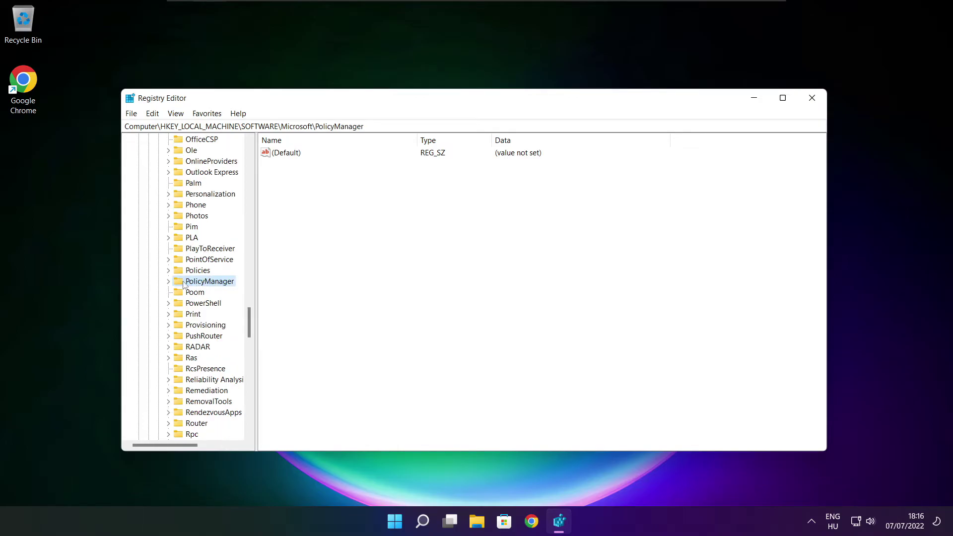
{"action": "left_click", "coordinate": [169, 282]}
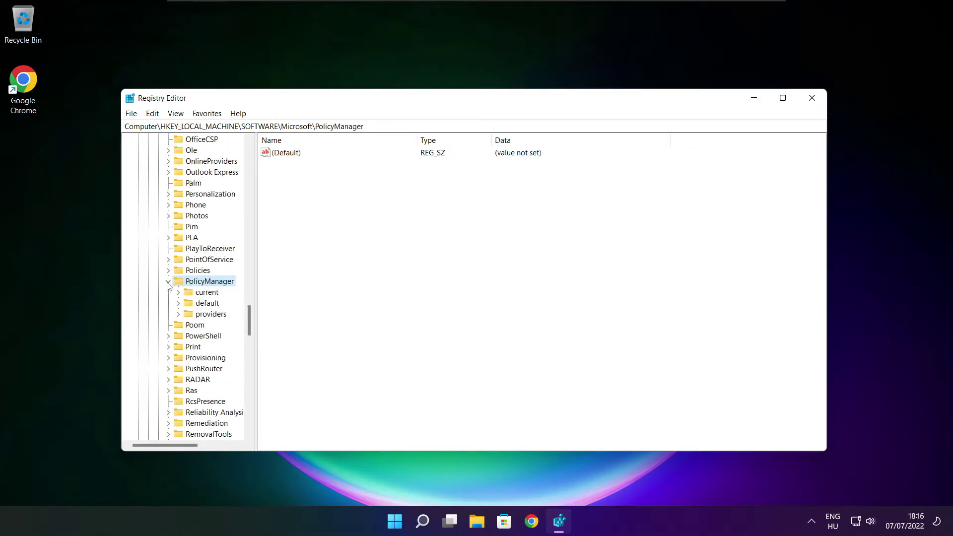
{"action": "left_click", "coordinate": [207, 306]}
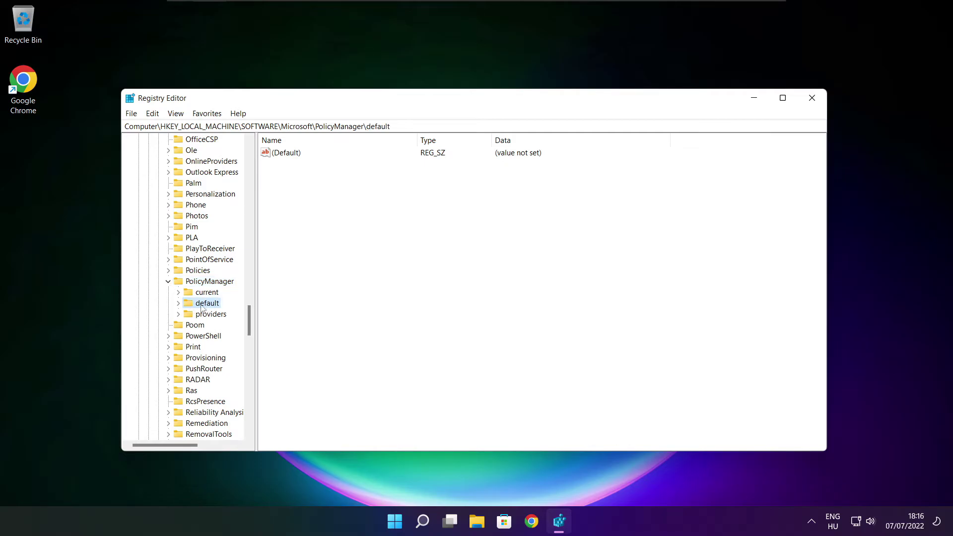
{"action": "left_click", "coordinate": [178, 303]}
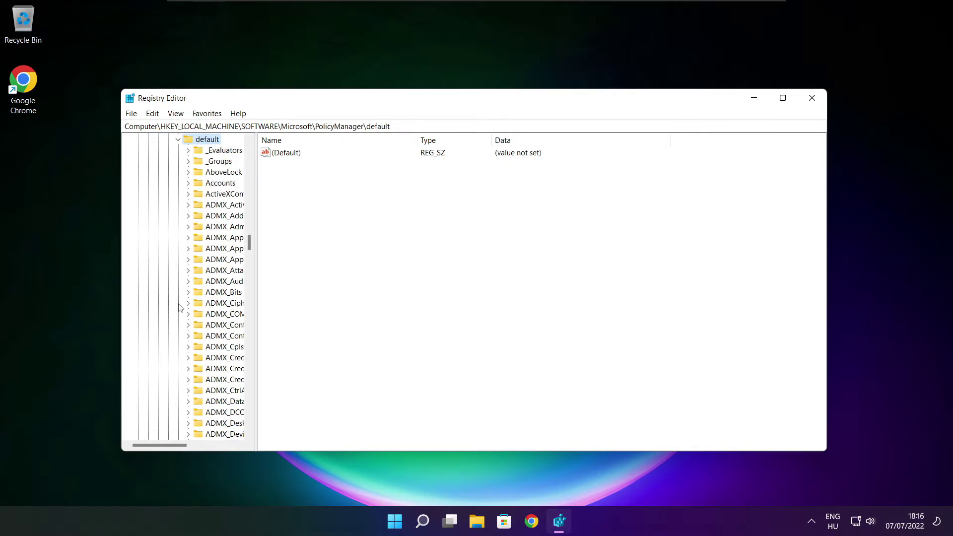
{"action": "scroll", "coordinate": [220, 221], "scroll_direction": "down", "scroll_amount": 20}
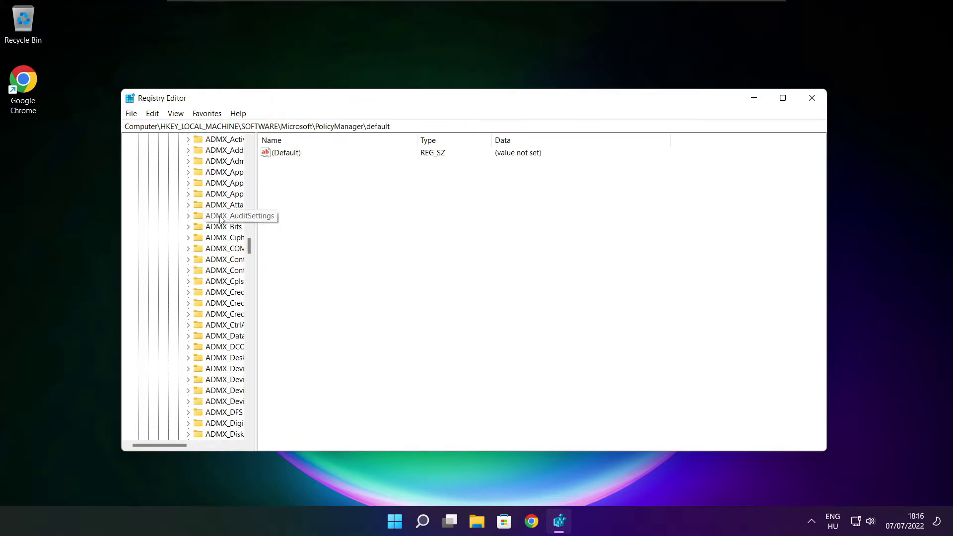
{"action": "scroll", "coordinate": [220, 221], "scroll_direction": "down", "scroll_amount": 15}
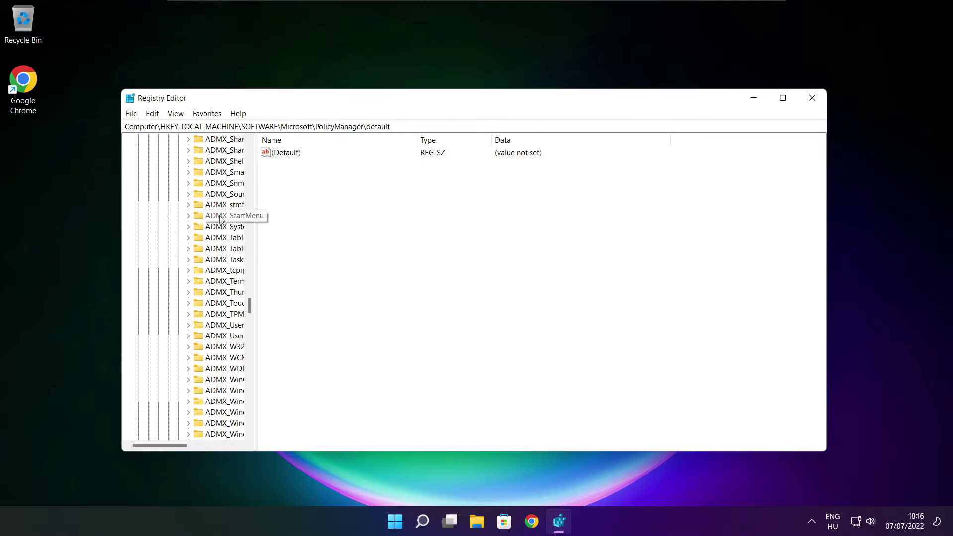
{"action": "left_click_drag", "start_coordinate": [256, 215], "coordinate": [316, 217]}
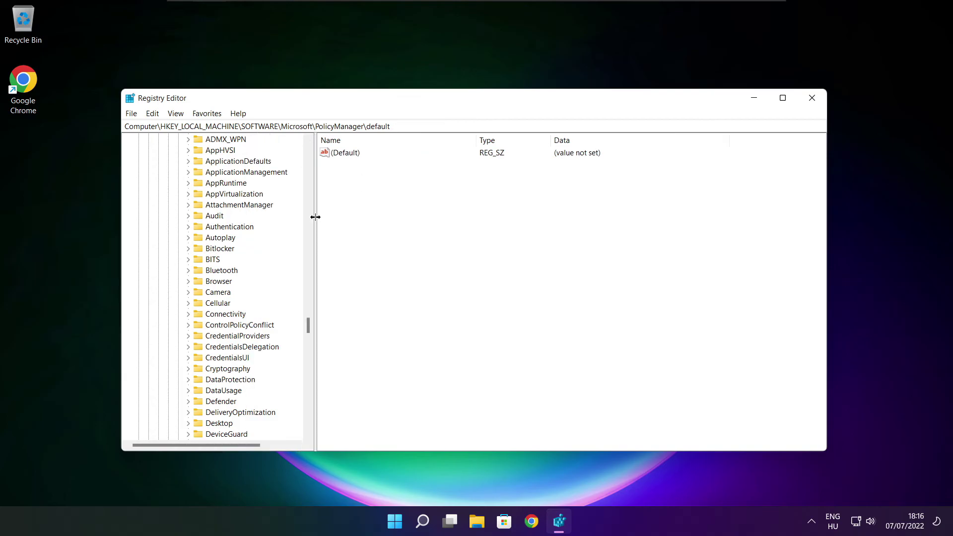
{"action": "scroll", "coordinate": [234, 208], "scroll_direction": "up", "scroll_amount": 1}
{"action": "left_click", "coordinate": [208, 205]}
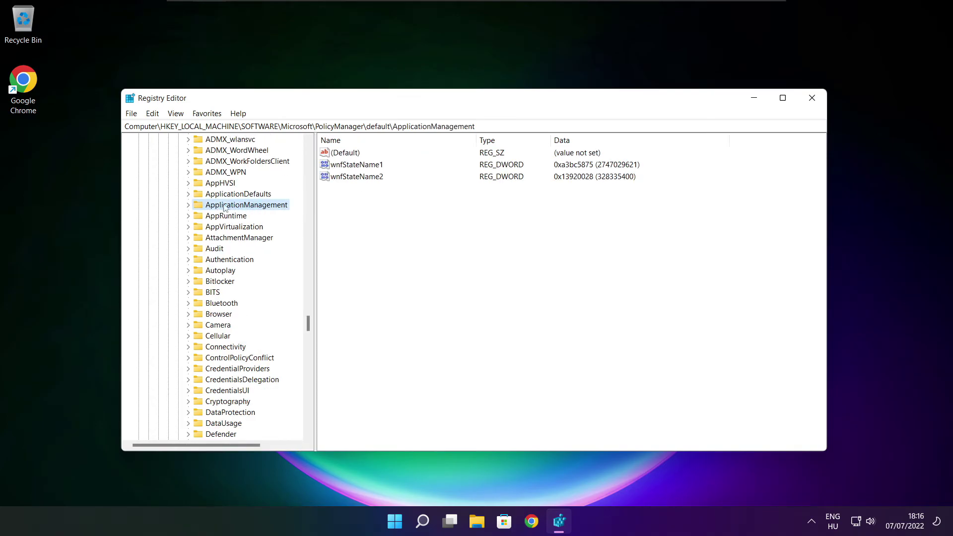
{"action": "left_click", "coordinate": [188, 205]}
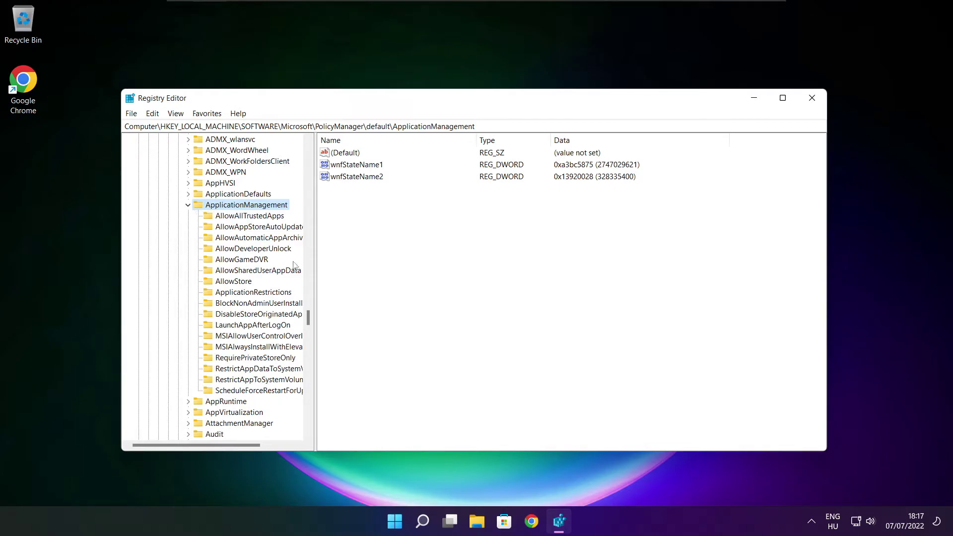
{"action": "left_click_drag", "start_coordinate": [315, 250], "coordinate": [325, 250]}
{"action": "left_click", "coordinate": [242, 262]}
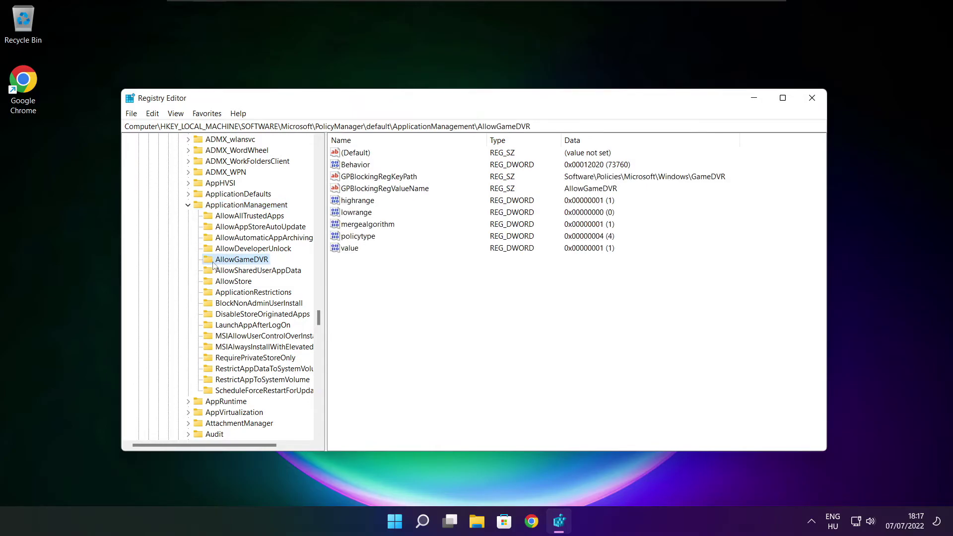
- Set the AllowGameDVR 'value' DWORD data from 1 to 0
{"action": "left_click", "coordinate": [350, 249]}
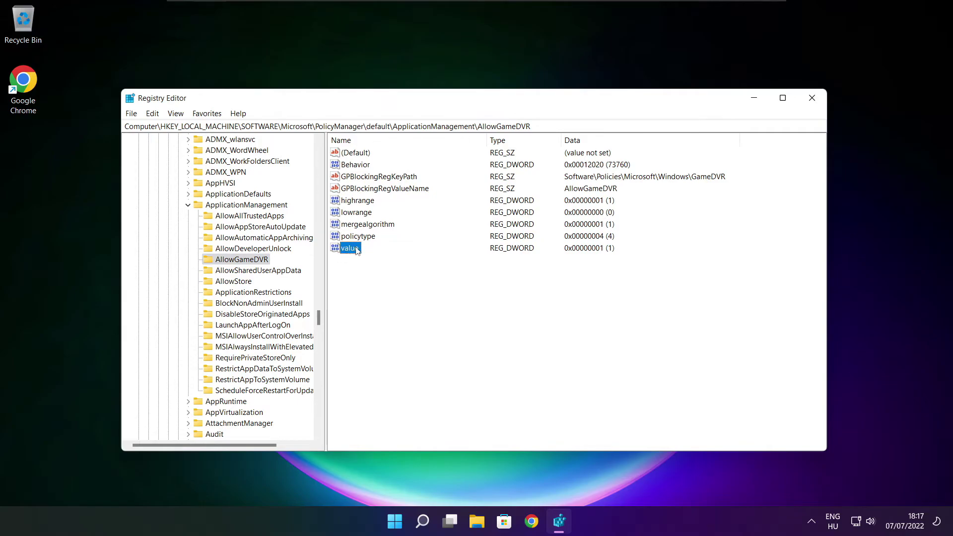
{"action": "double_click", "coordinate": [355, 250]}
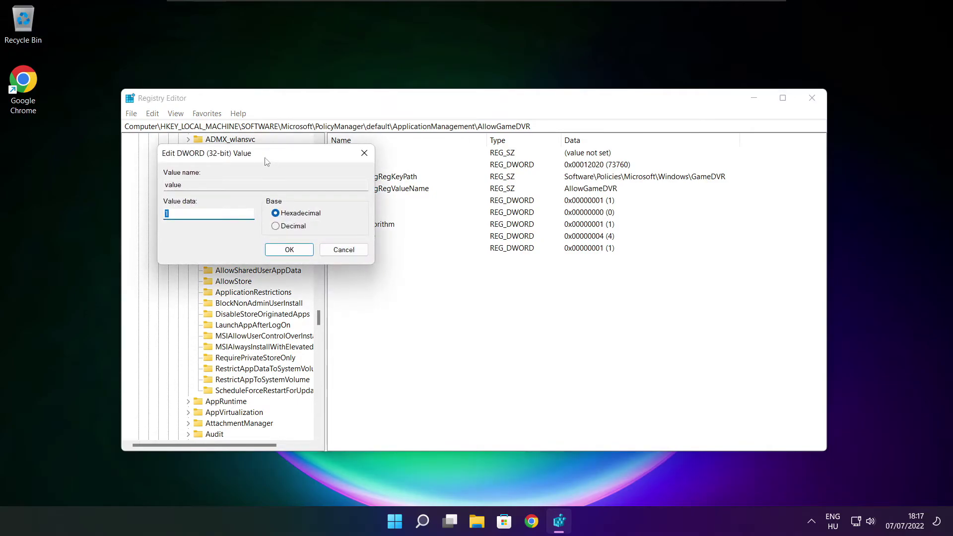
{"action": "left_click_drag", "start_coordinate": [267, 160], "coordinate": [483, 199]}
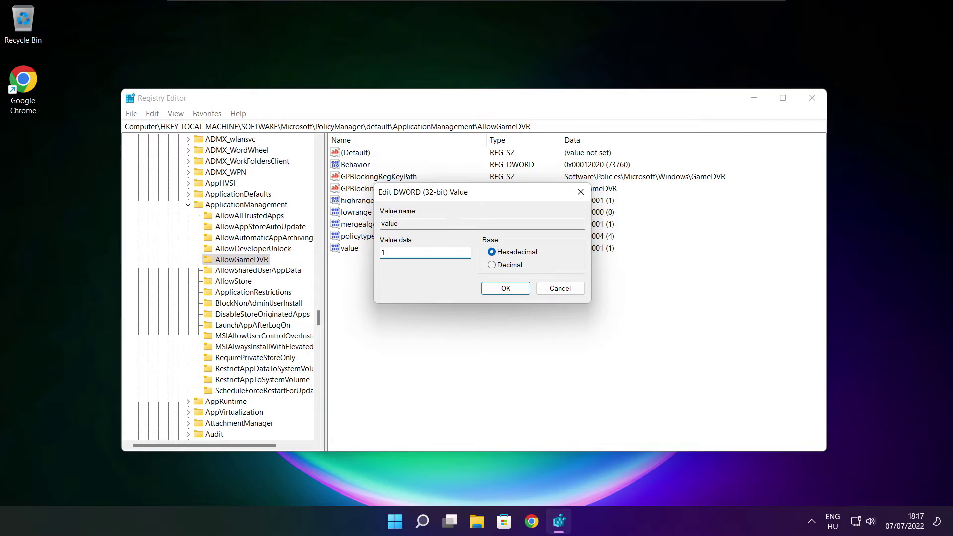
{"action": "type", "text": "0"}
{"action": "left_click", "coordinate": [505, 288]}
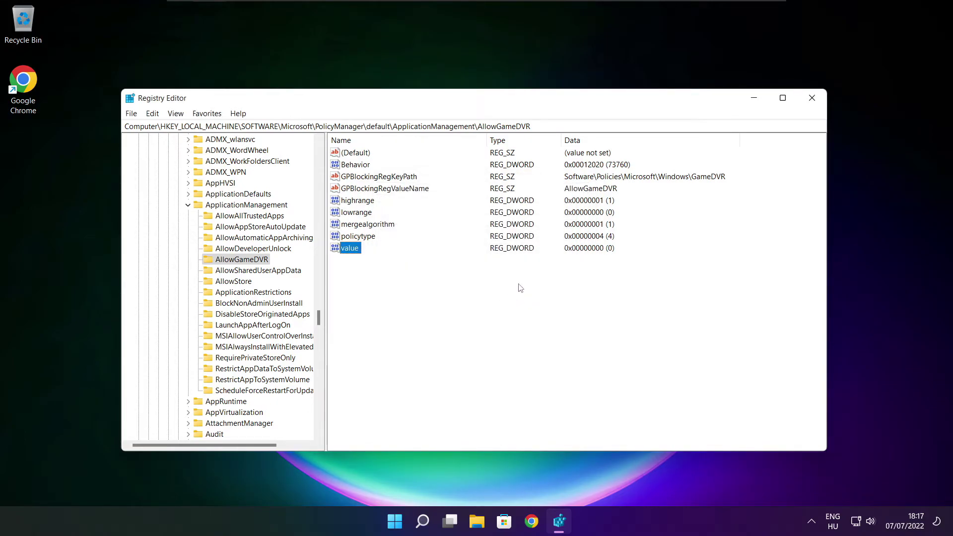
- Close Registry Editor and download dxwebsetup.exe, the DirectX End-User Runtime Web Installer, in Chrome
{"action": "left_click", "coordinate": [813, 98]}
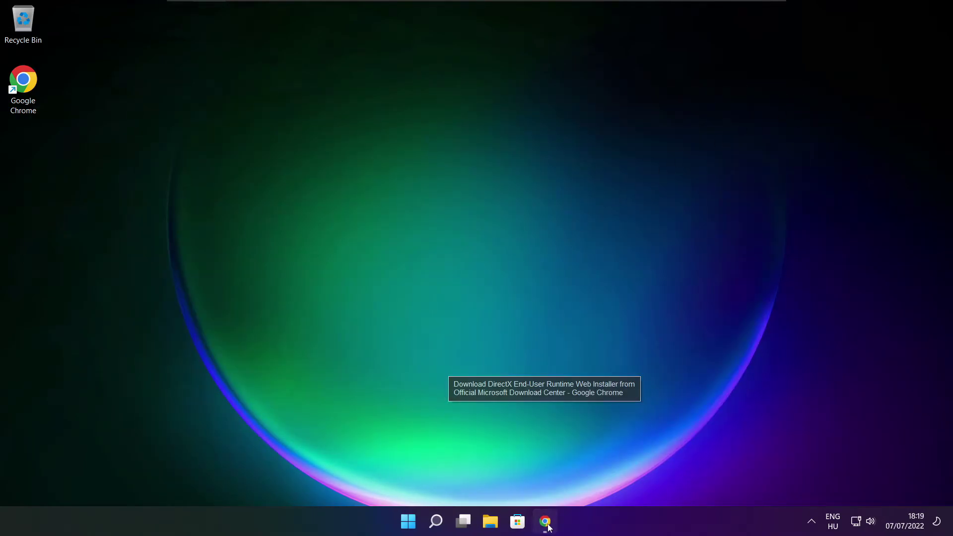
{"action": "left_click", "coordinate": [546, 521]}
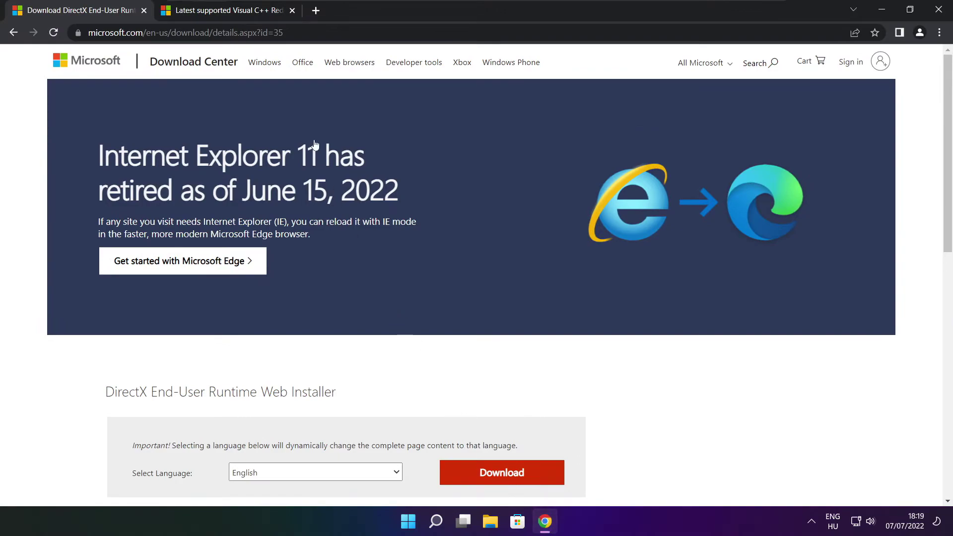
{"action": "key", "text": "ctrl+l"}
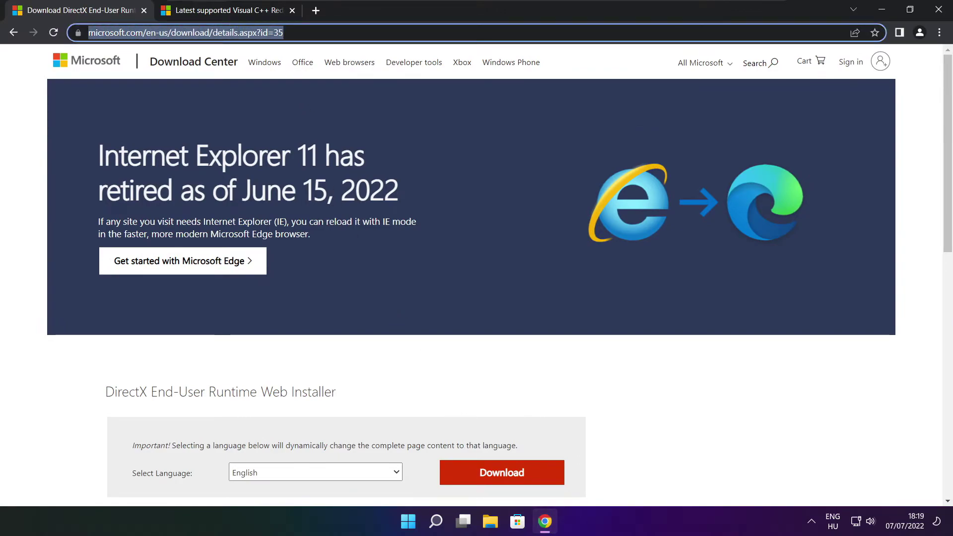
{"action": "key", "text": "Right"}
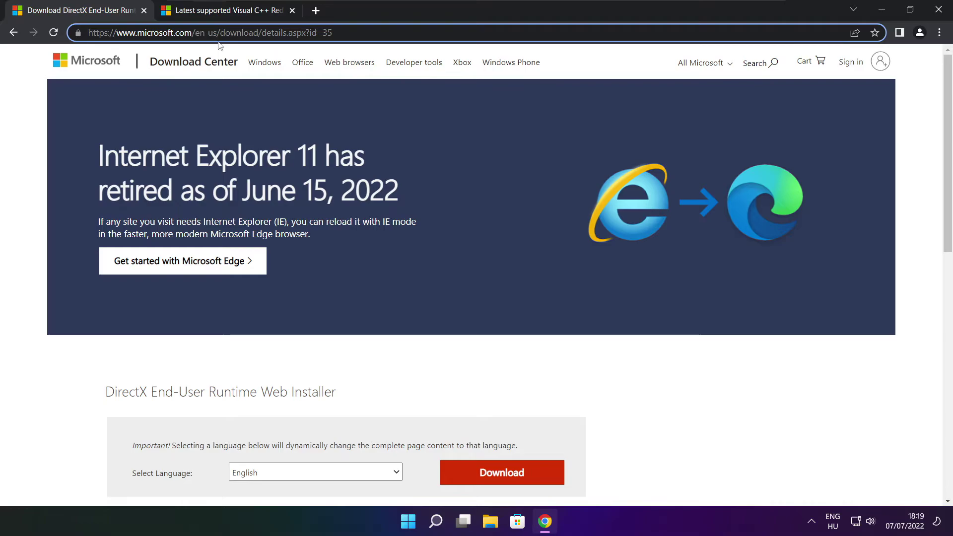
{"action": "left_click", "coordinate": [341, 360]}
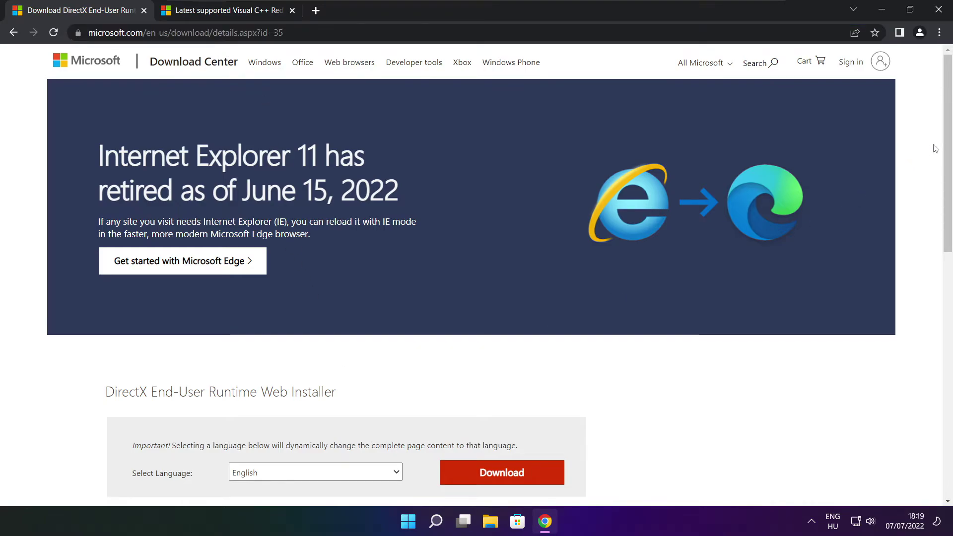
{"action": "scroll", "coordinate": [353, 207], "scroll_direction": "down", "scroll_amount": 4}
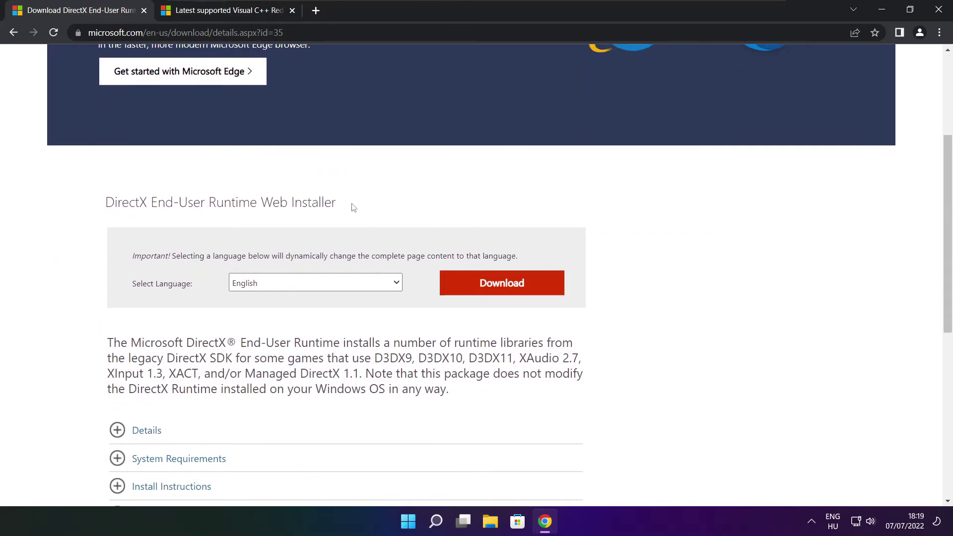
{"action": "left_click_drag", "start_coordinate": [353, 207], "coordinate": [407, 211]}
{"action": "left_click", "coordinate": [506, 287]}
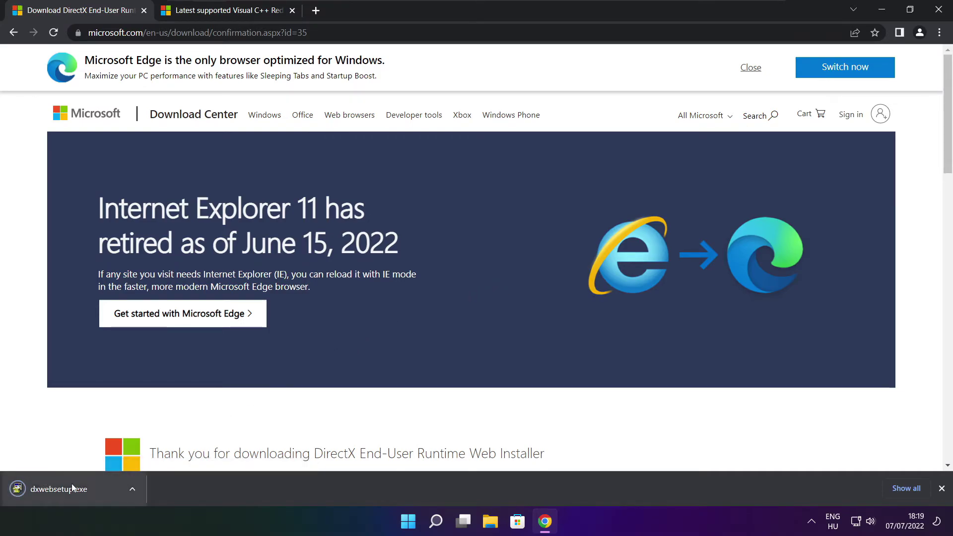
- Run dxwebsetup.exe, accept the licence, decline the Bing Bar, and install the DirectX components to completion
{"action": "left_click", "coordinate": [90, 490]}
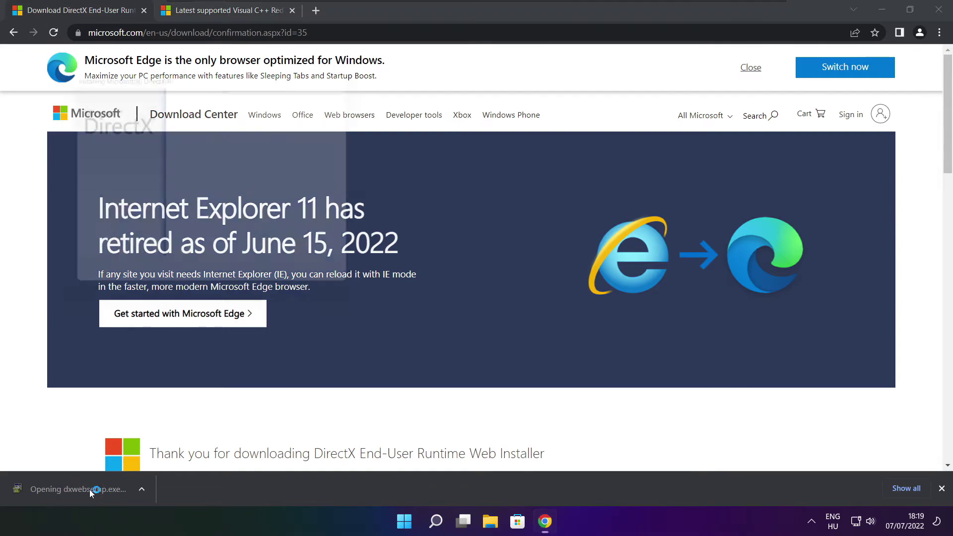
{"action": "left_click_drag", "start_coordinate": [238, 94], "coordinate": [454, 144]}
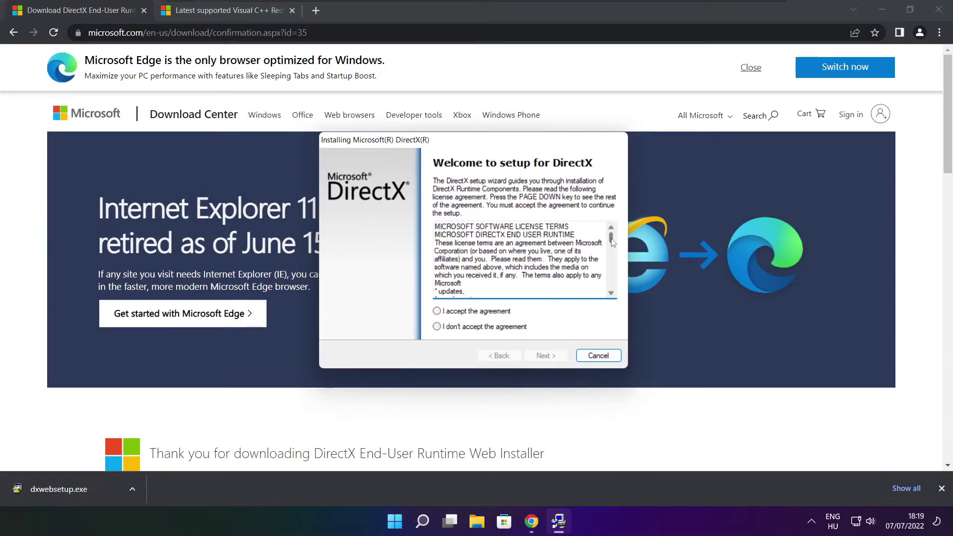
{"action": "left_click_drag", "start_coordinate": [611, 238], "coordinate": [611, 283]}
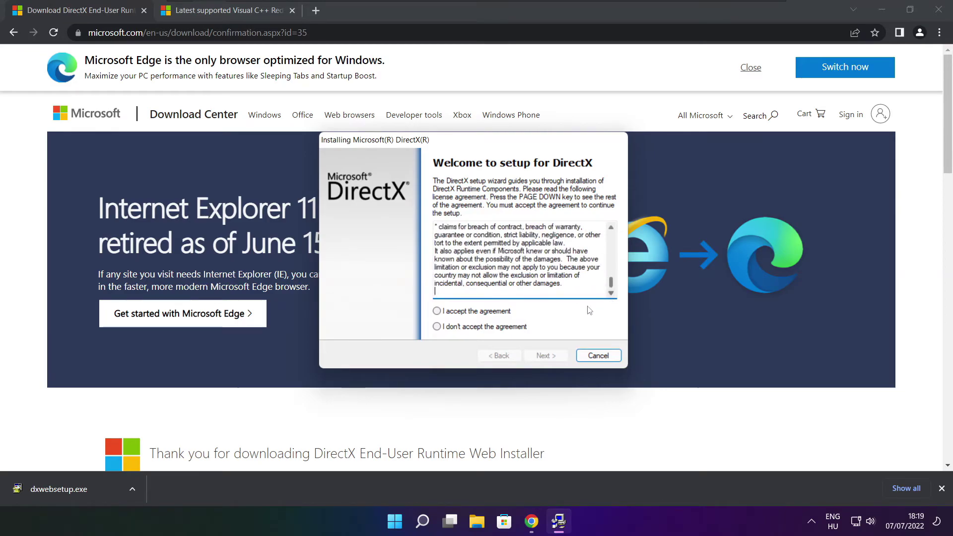
{"action": "left_click", "coordinate": [450, 311]}
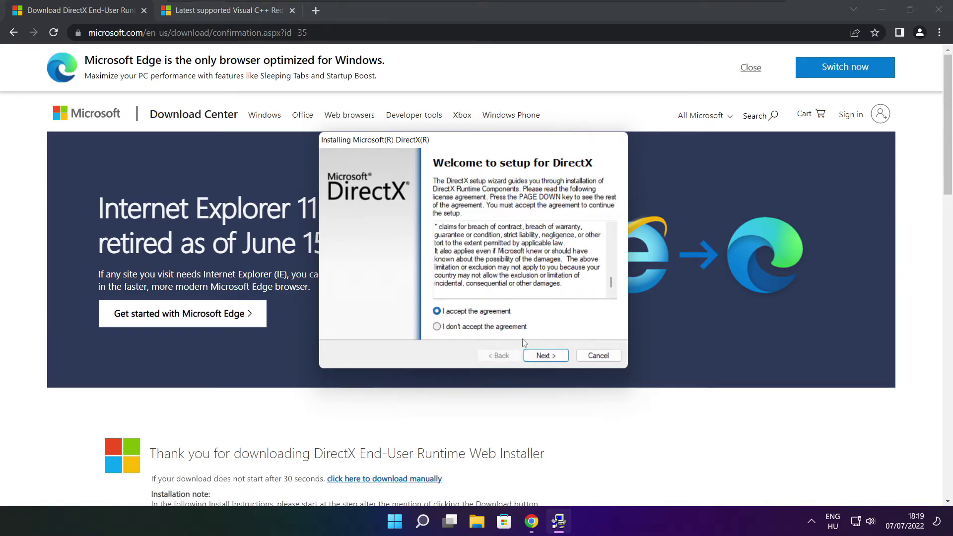
{"action": "left_click", "coordinate": [549, 357]}
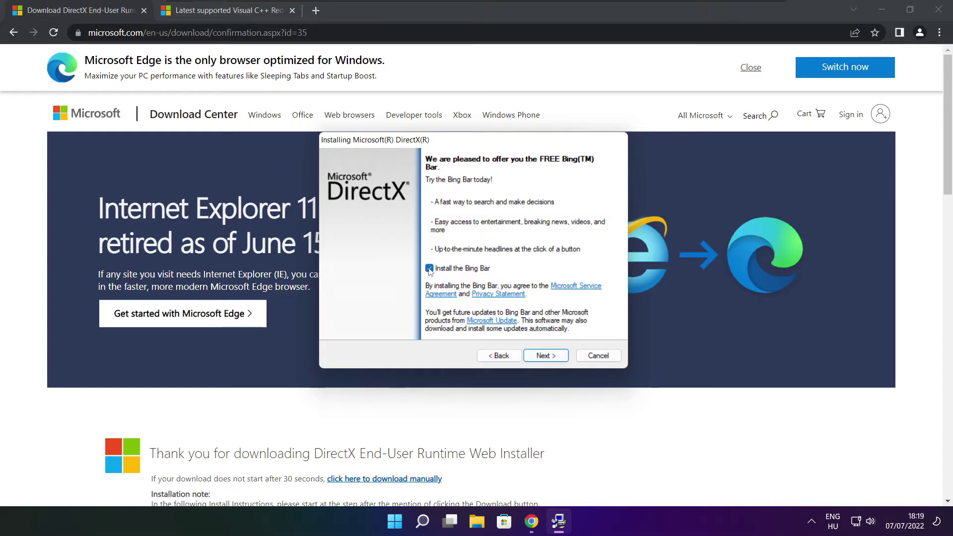
{"action": "left_click", "coordinate": [429, 270]}
{"action": "left_click", "coordinate": [556, 361]}
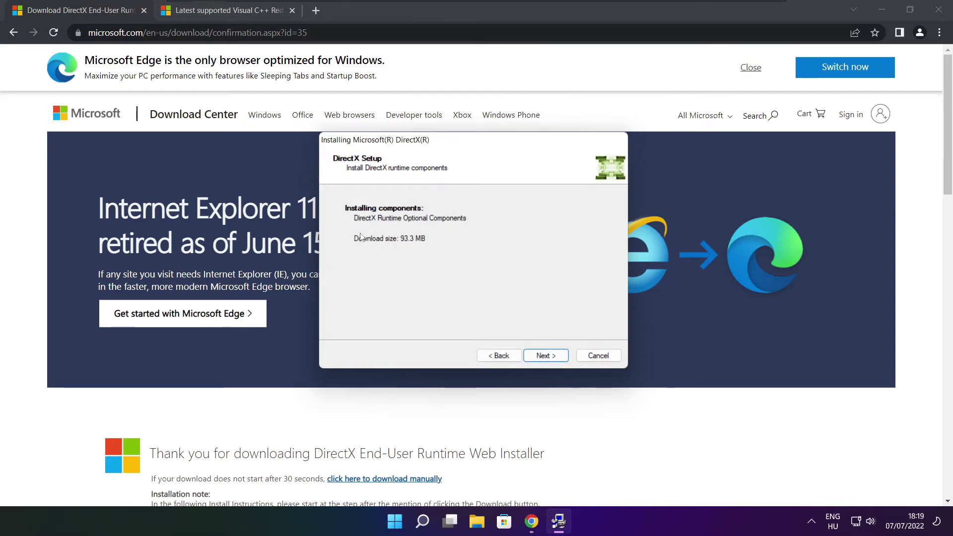
{"action": "left_click", "coordinate": [547, 357]}
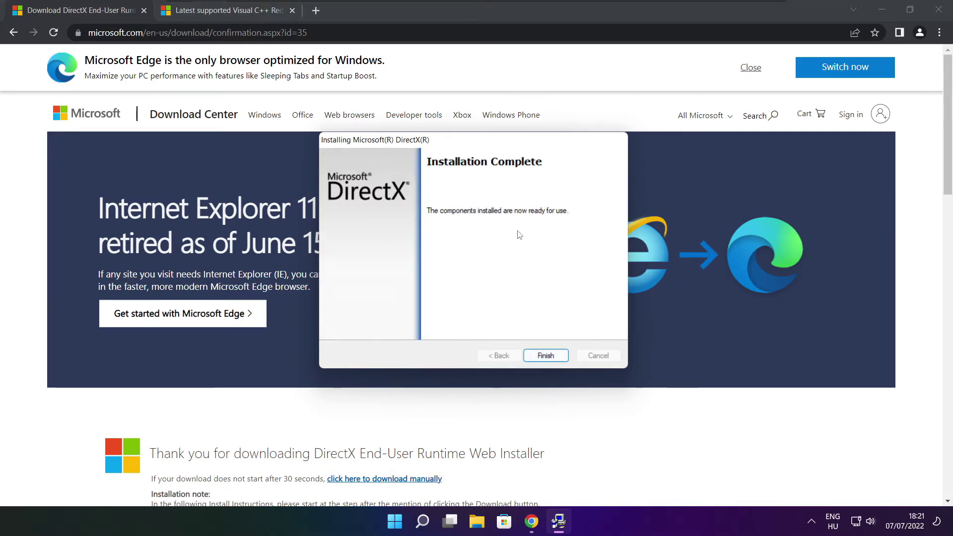
{"action": "left_click", "coordinate": [545, 356]}
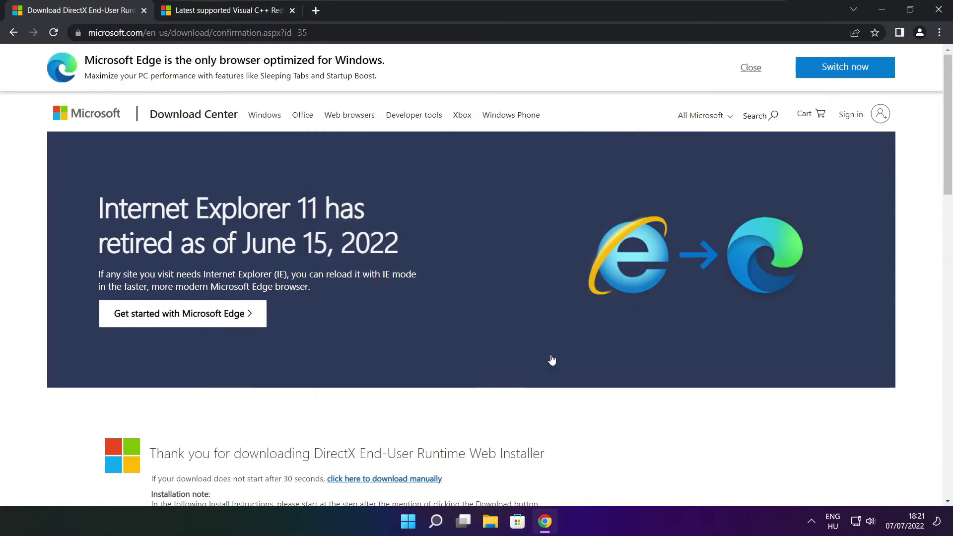
- Close the DirectX tab and download the ARM64, x86 and x64 vc_redist installers from the Docs table
{"action": "left_click", "coordinate": [144, 10]}
{"action": "key", "text": "ctrl+l"}
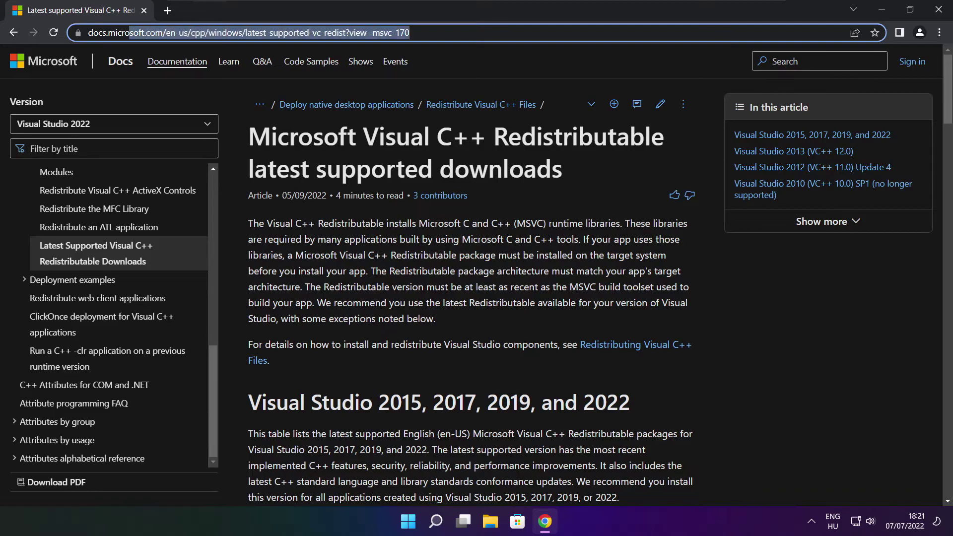
{"action": "key", "text": "End"}
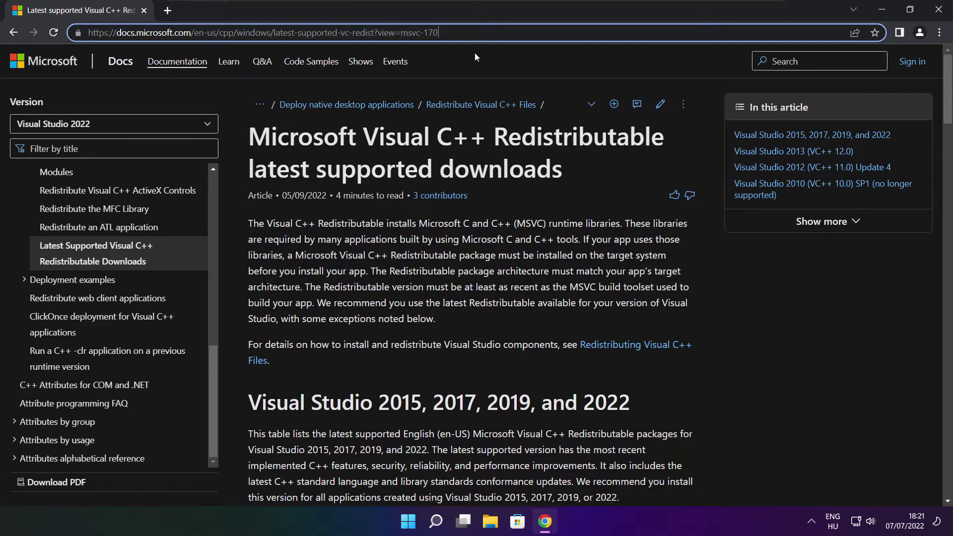
{"action": "left_click", "coordinate": [473, 64]}
{"action": "left_click_drag", "start_coordinate": [949, 94], "coordinate": [943, 138]}
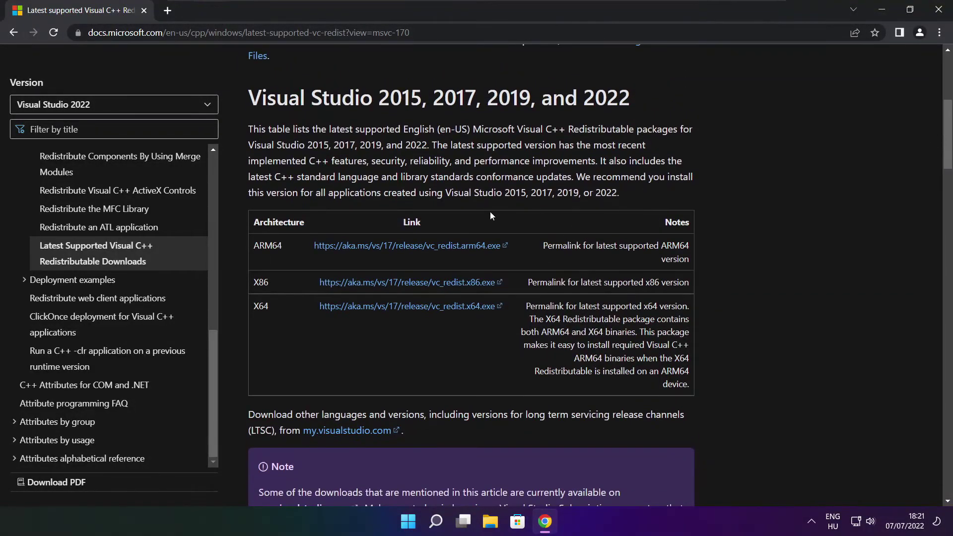
{"action": "left_click_drag", "start_coordinate": [253, 246], "coordinate": [641, 341]}
{"action": "left_click", "coordinate": [640, 341]}
{"action": "left_click", "coordinate": [396, 248]}
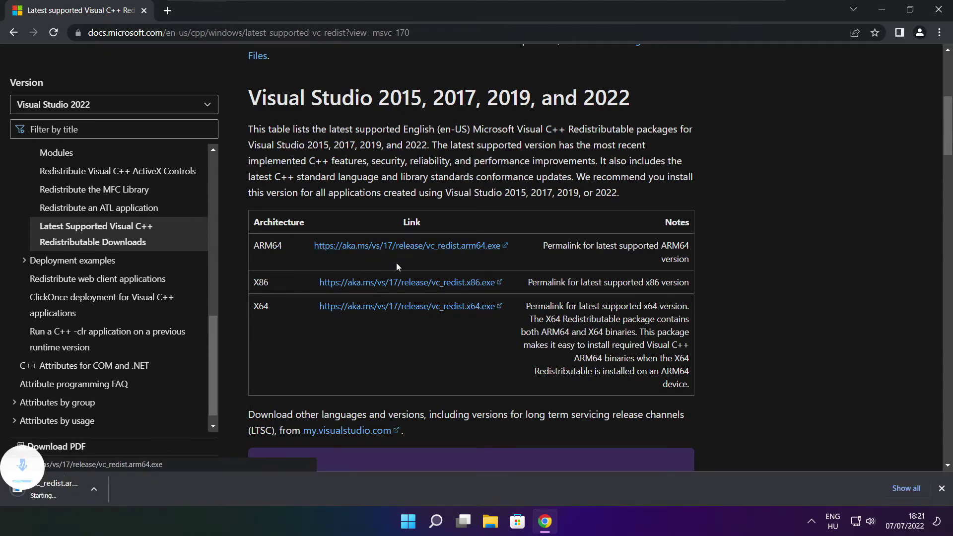
{"action": "left_click", "coordinate": [394, 284]}
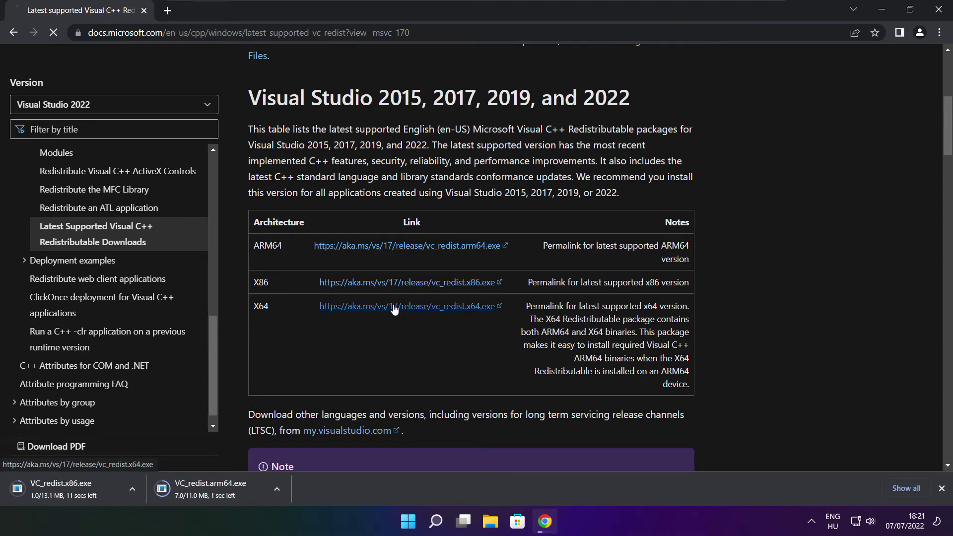
{"action": "left_click", "coordinate": [393, 307]}
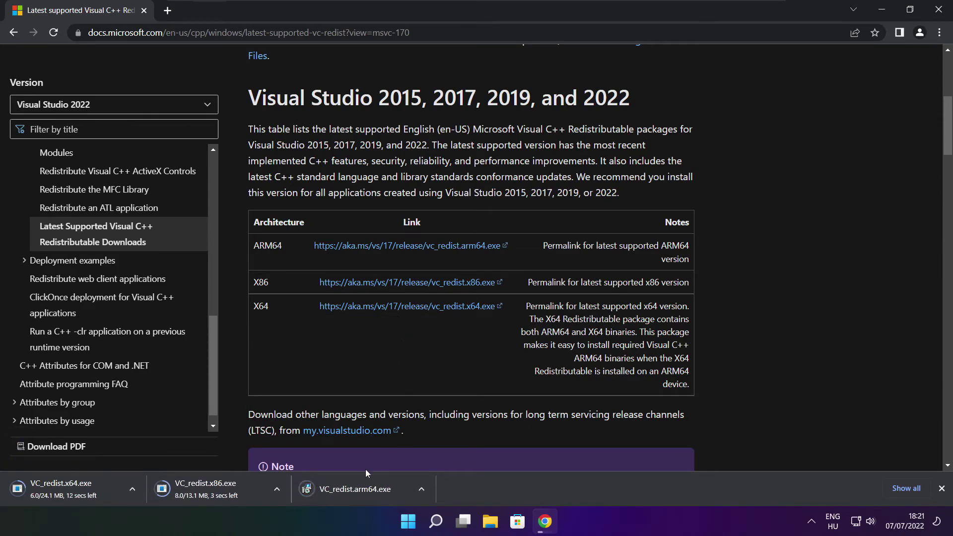
{"action": "left_click", "coordinate": [363, 491]}
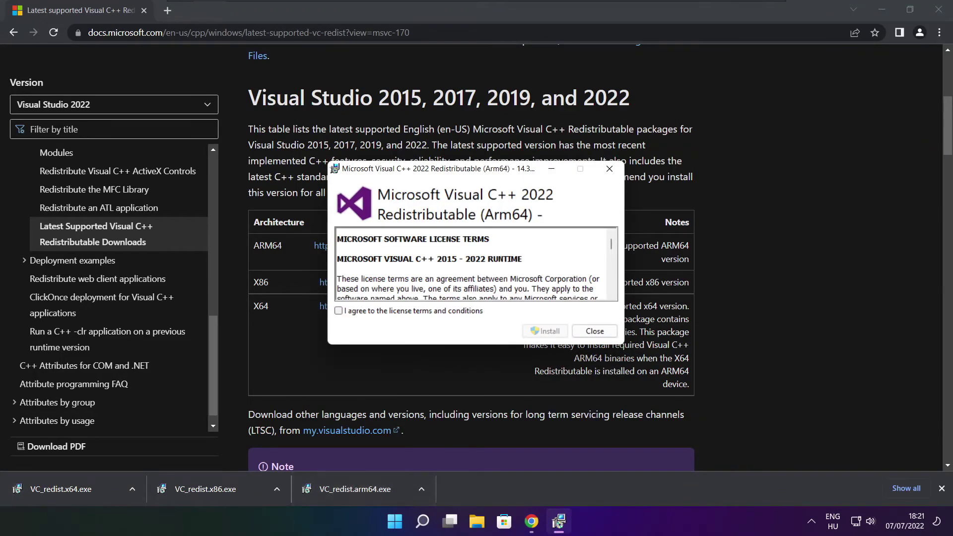
{"action": "left_click_drag", "start_coordinate": [611, 246], "coordinate": [611, 292]}
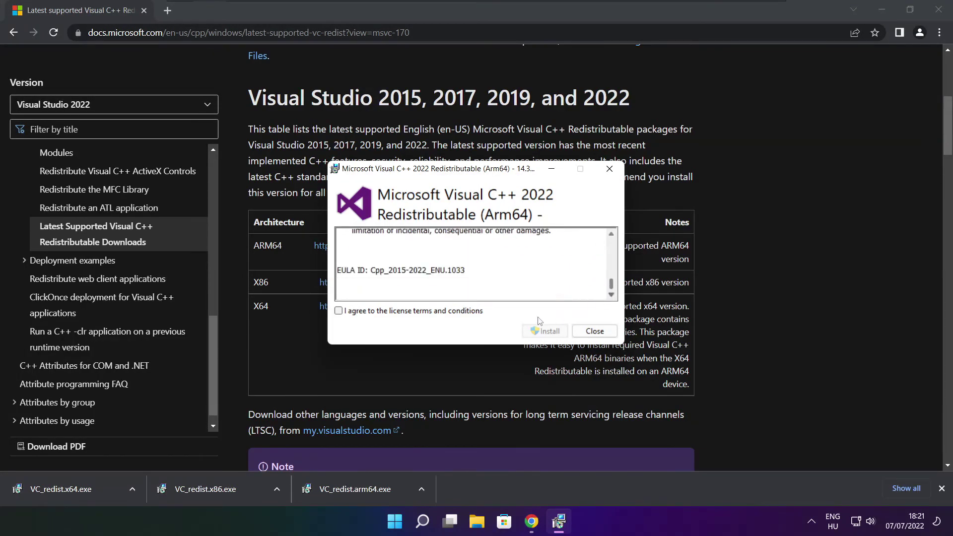
{"action": "left_click", "coordinate": [338, 311]}
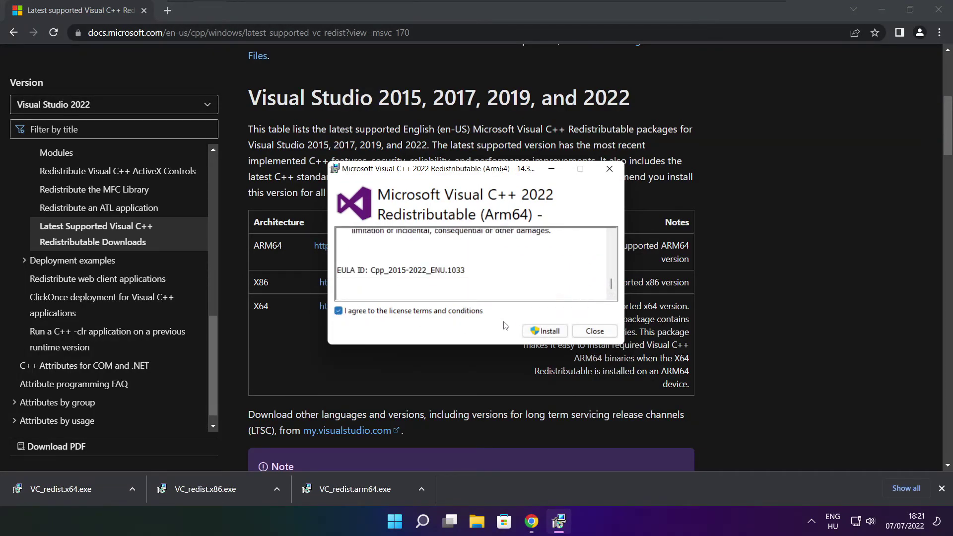
{"action": "left_click", "coordinate": [541, 333]}
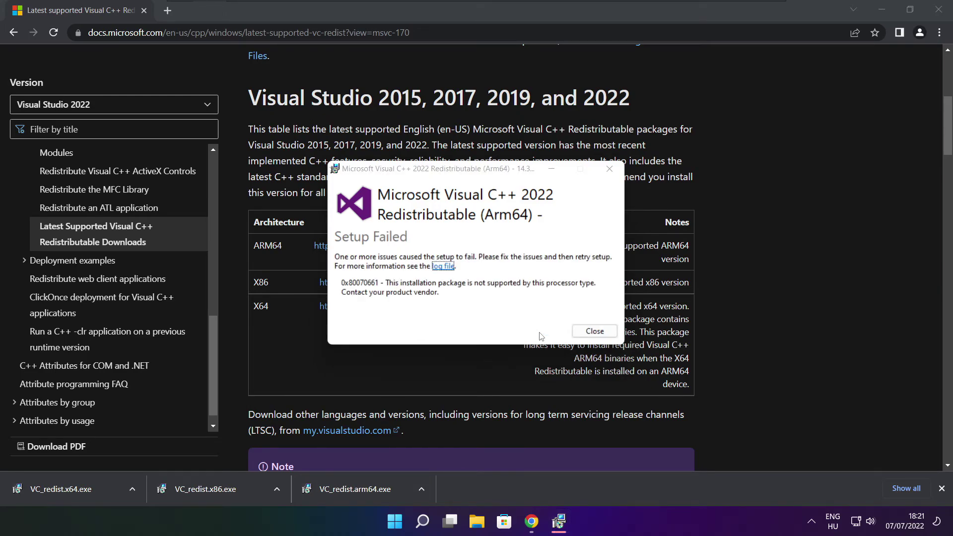
{"action": "left_click", "coordinate": [594, 331]}
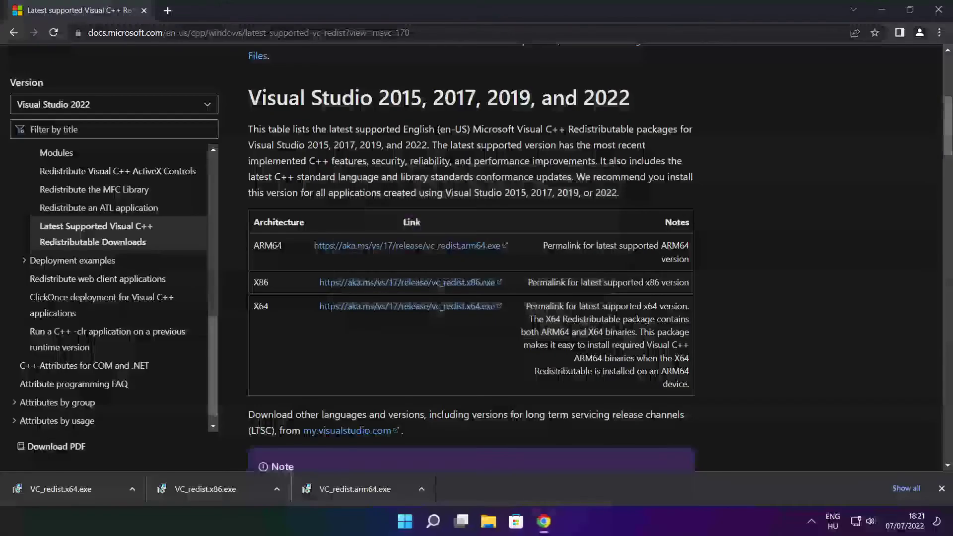
- Install the x86 Visual C++ 2015–2022 redistributable from VC_redist.x86.exe, accepting the licence terms
{"action": "left_click", "coordinate": [225, 489]}
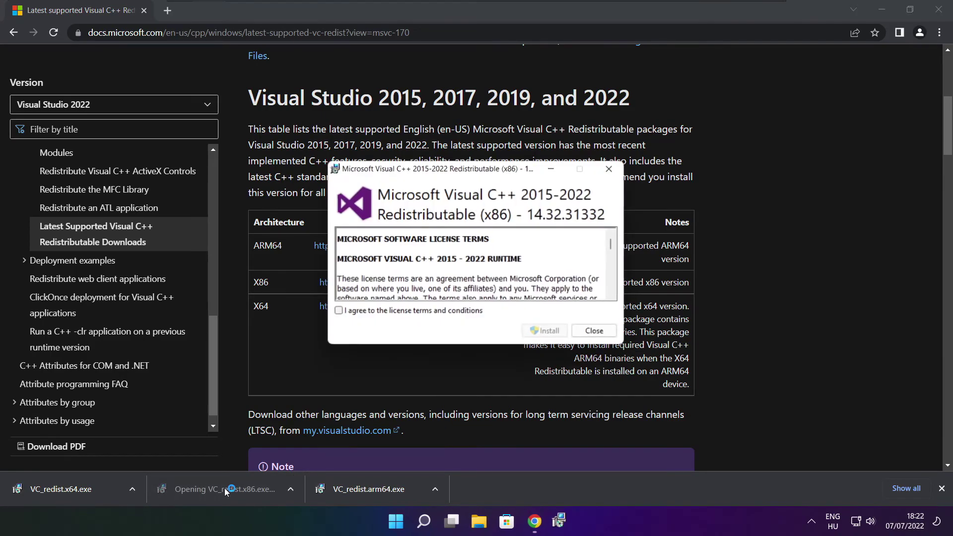
{"action": "left_click_drag", "start_coordinate": [613, 247], "coordinate": [611, 285]}
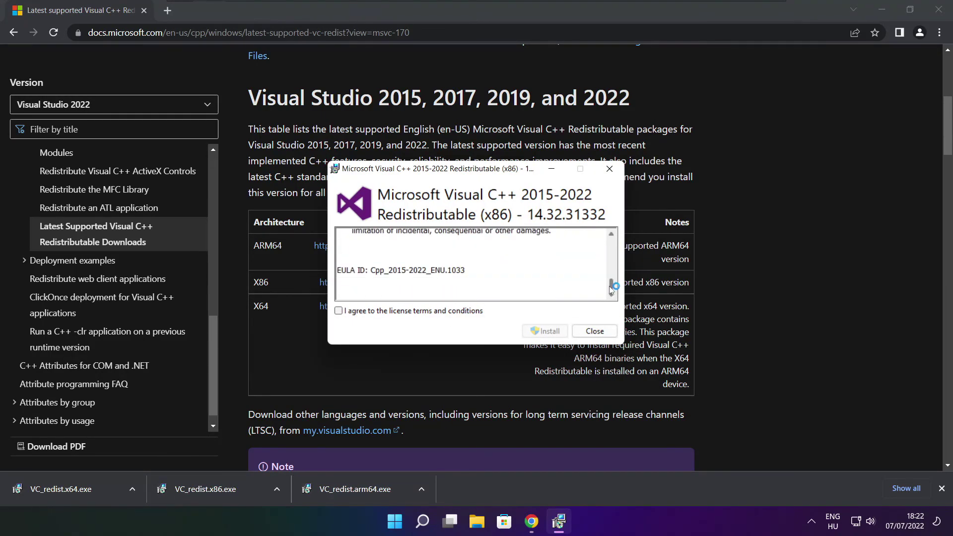
{"action": "left_click", "coordinate": [339, 312]}
{"action": "left_click", "coordinate": [545, 332]}
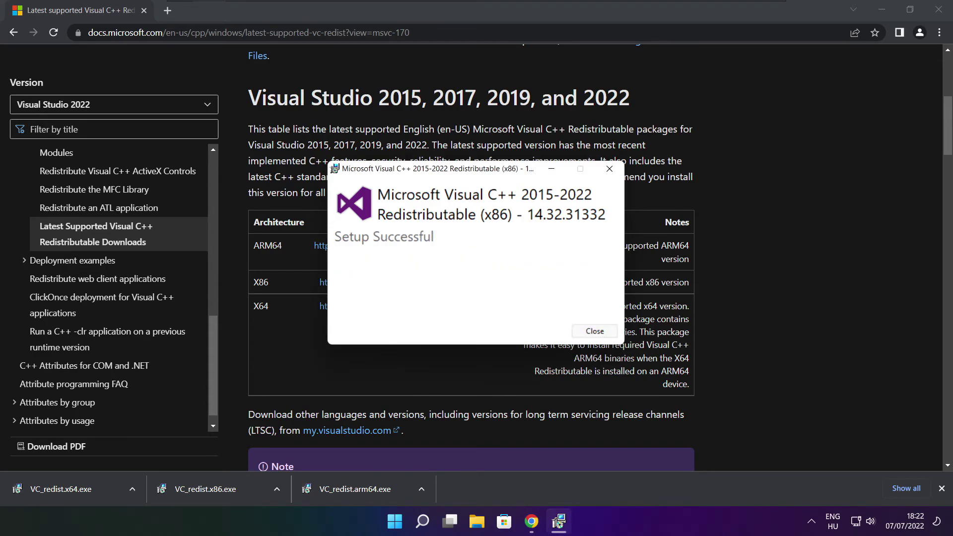
{"action": "key", "text": "Return"}
- Install the x64 Visual C++ 2015–2022 redistributable (14.32.31332) from VC_redist.x64.exe
{"action": "left_click", "coordinate": [79, 489]}
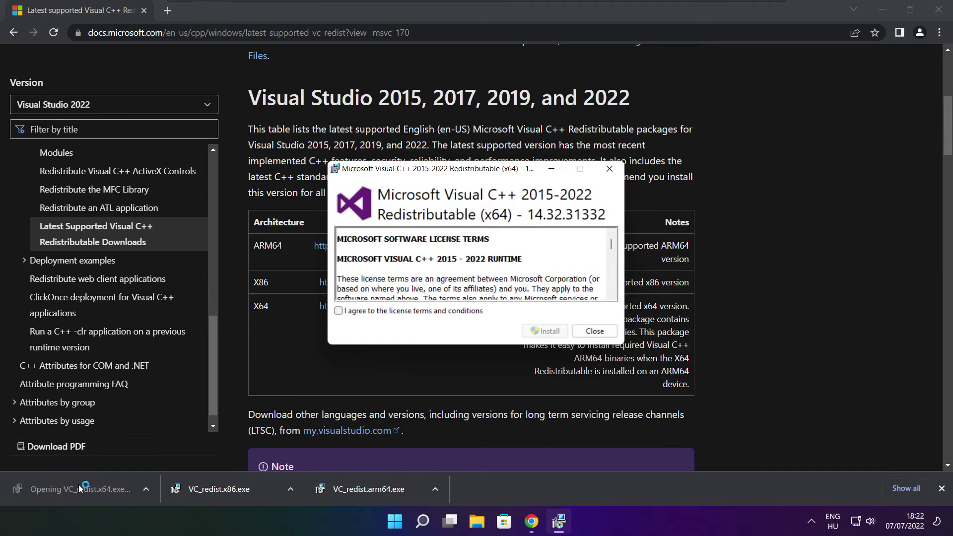
{"action": "left_click_drag", "start_coordinate": [611, 244], "coordinate": [611, 285]}
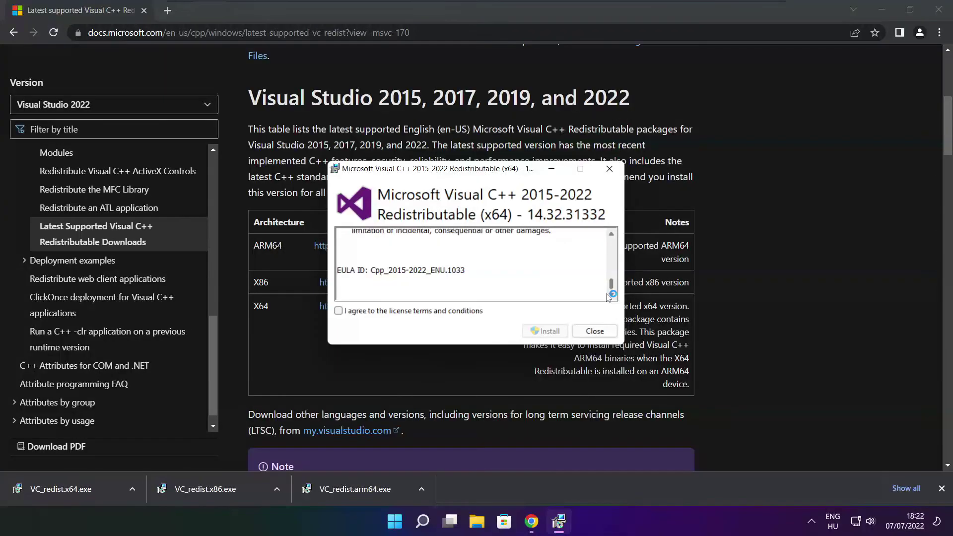
{"action": "left_click", "coordinate": [339, 311]}
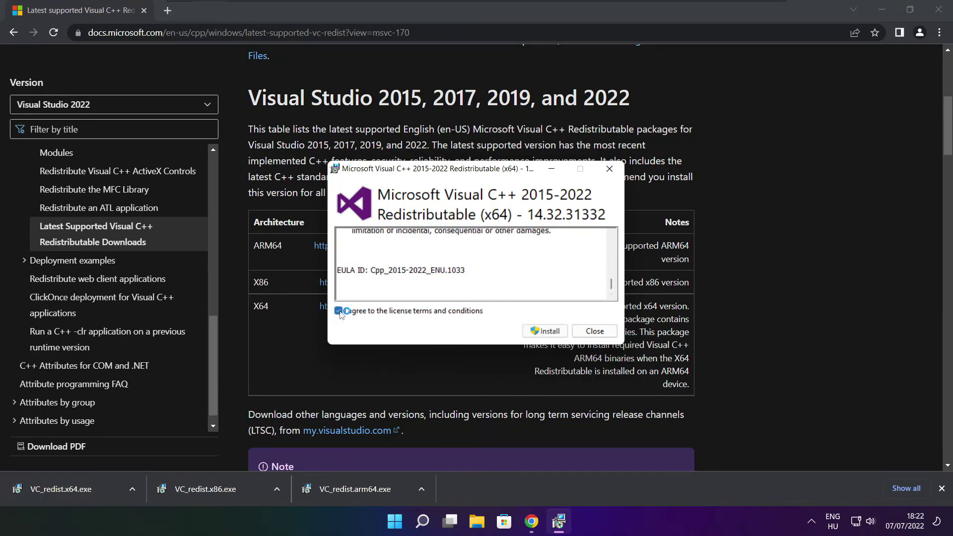
{"action": "left_click", "coordinate": [548, 337]}
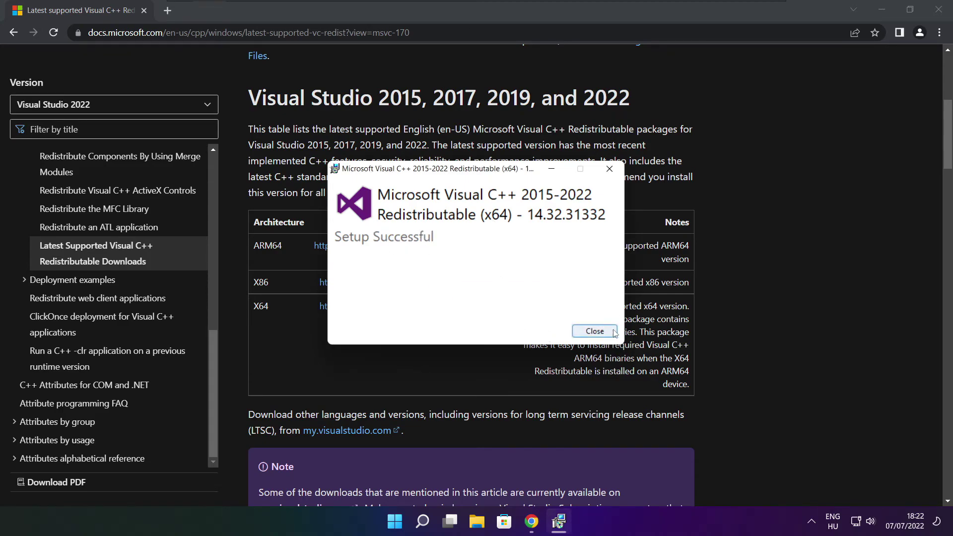
{"action": "left_click", "coordinate": [595, 331]}
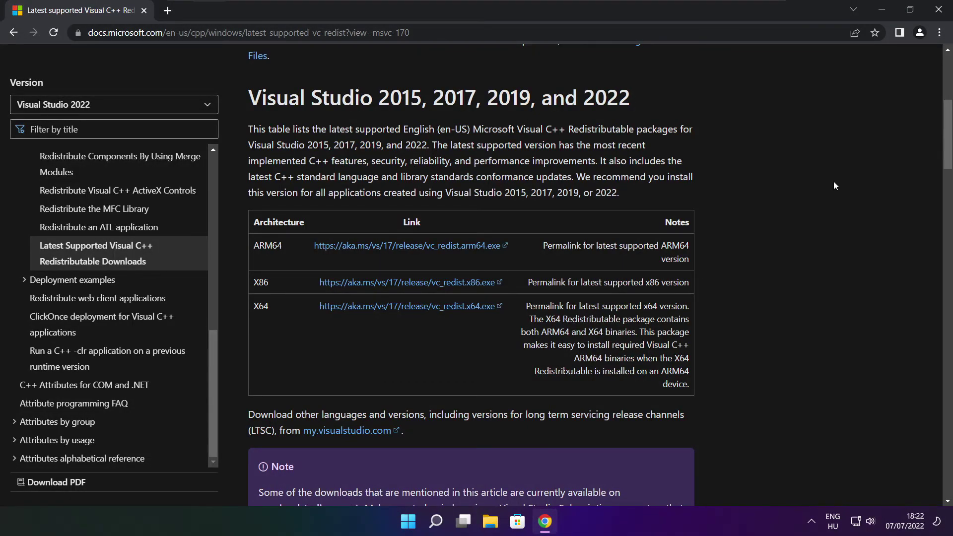
- Close Chrome and choose Restart from the Start menu's Power button
{"action": "left_click", "coordinate": [941, 11]}
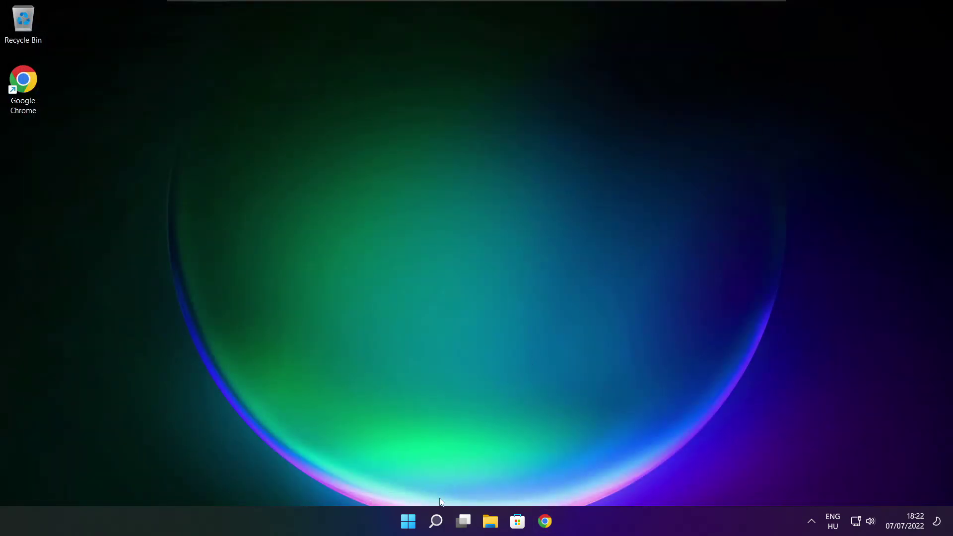
{"action": "left_click", "coordinate": [410, 526]}
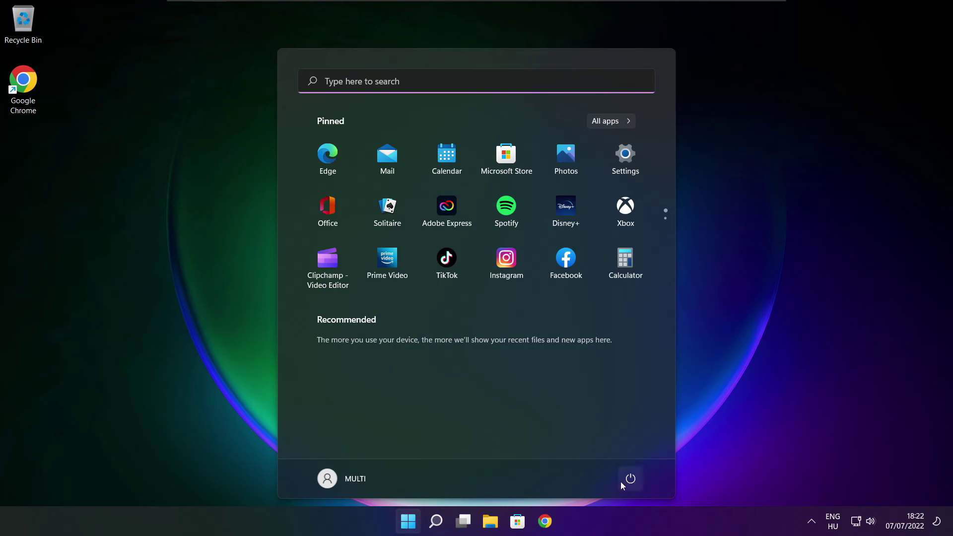
{"action": "left_click", "coordinate": [630, 482]}
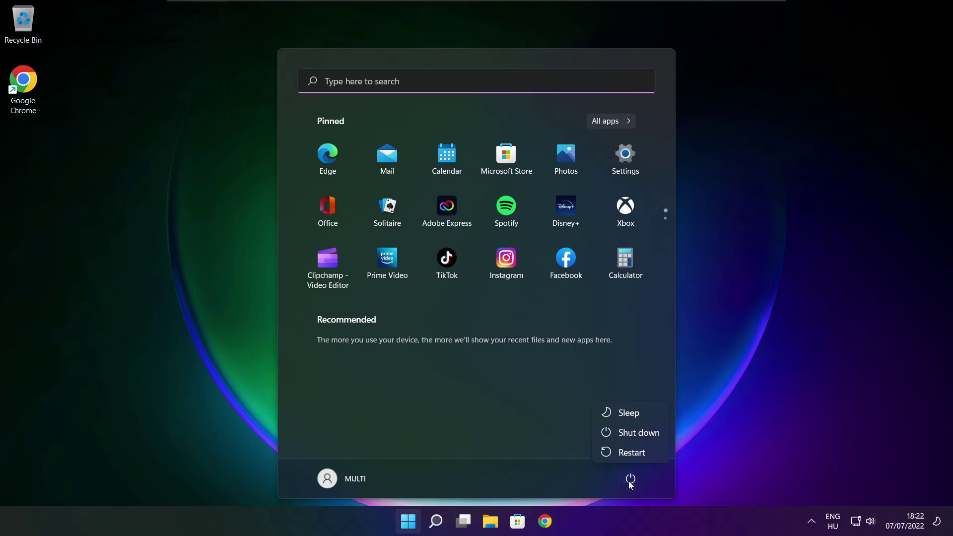
{"action": "left_click", "coordinate": [638, 454]}
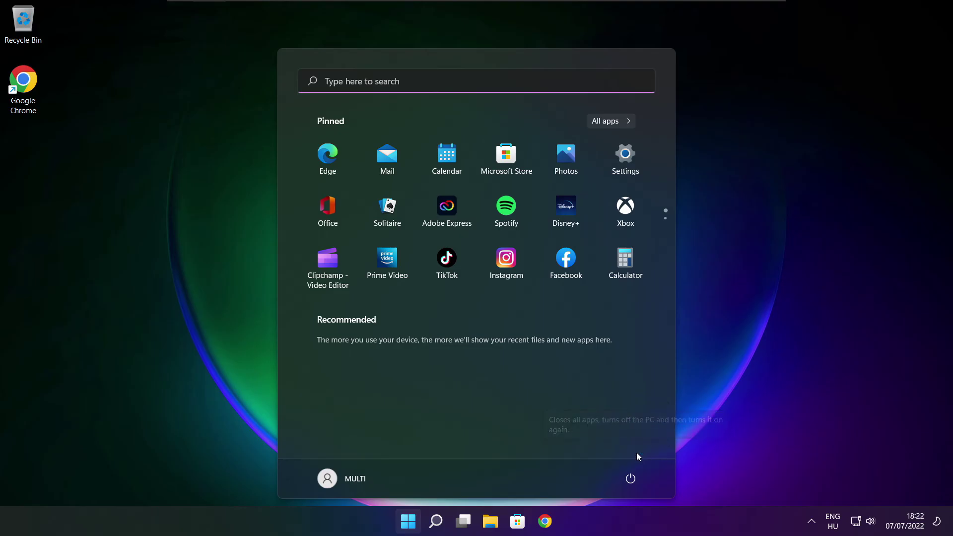